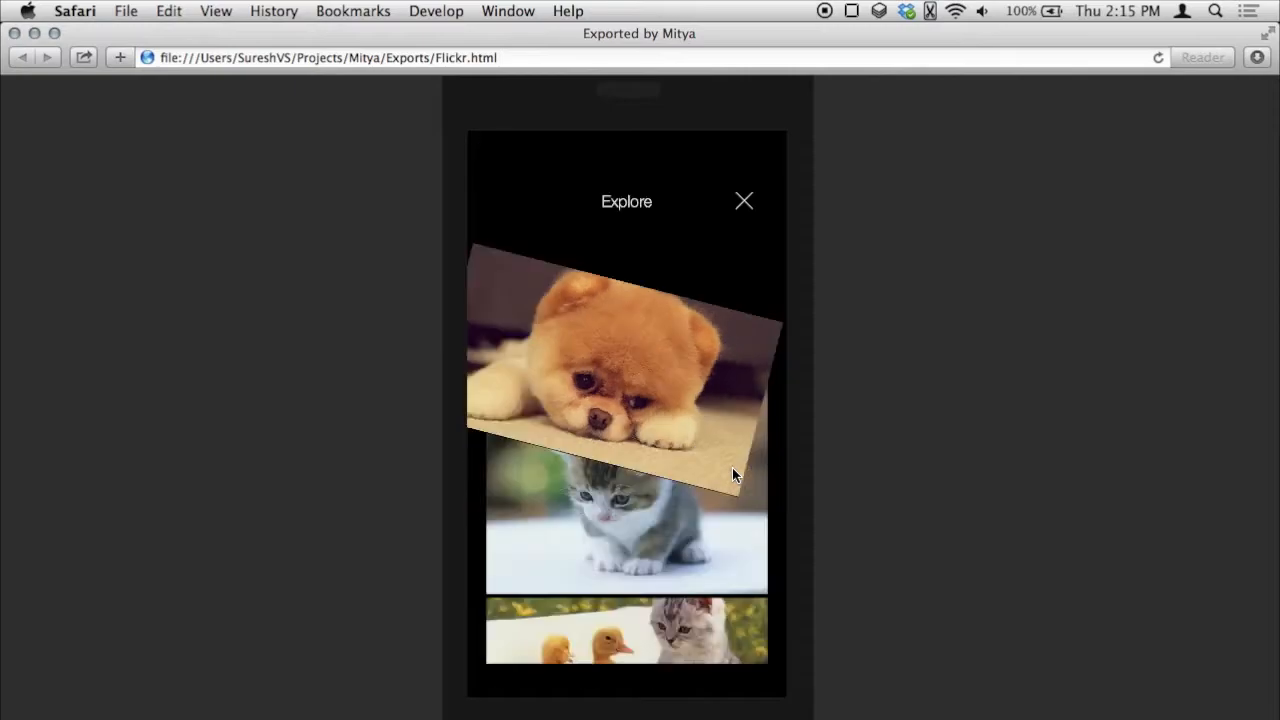
Play the pup photo's transition back and forth in the exported Flickr.html prototype and dismiss the browser window.
{"action": "left_click", "coordinate": [731, 473]}
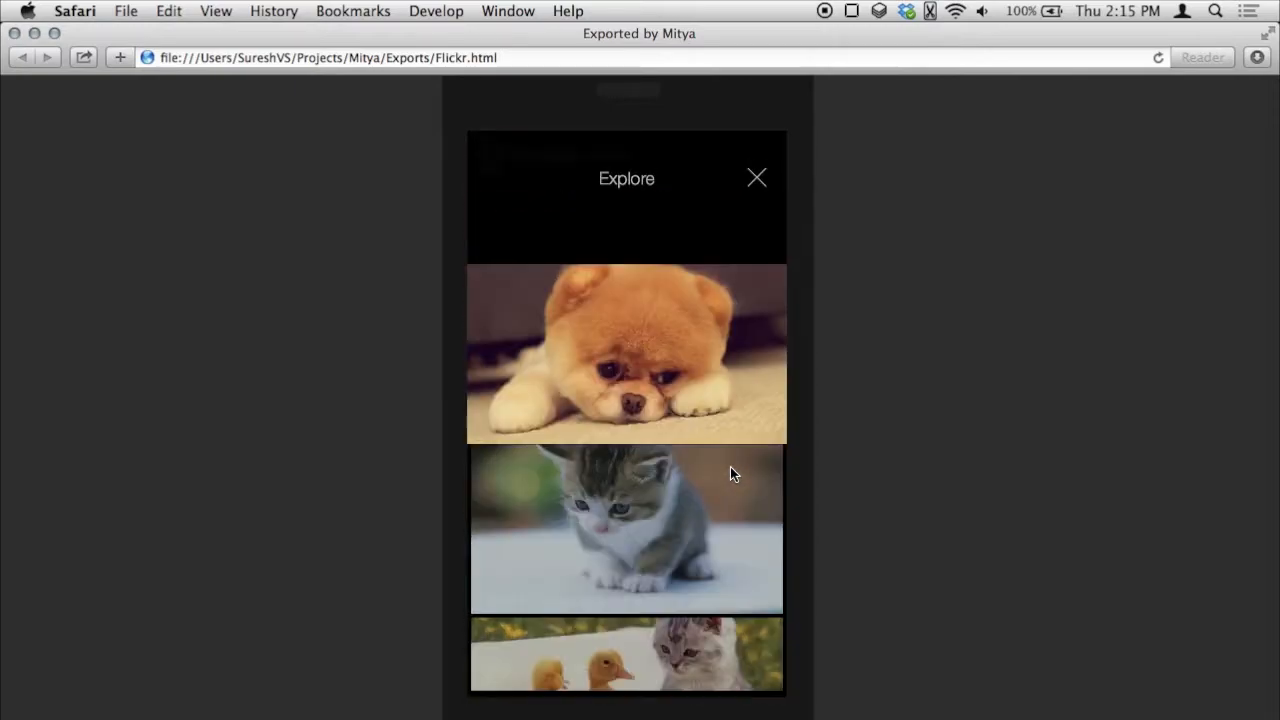
{"action": "left_click", "coordinate": [732, 472]}
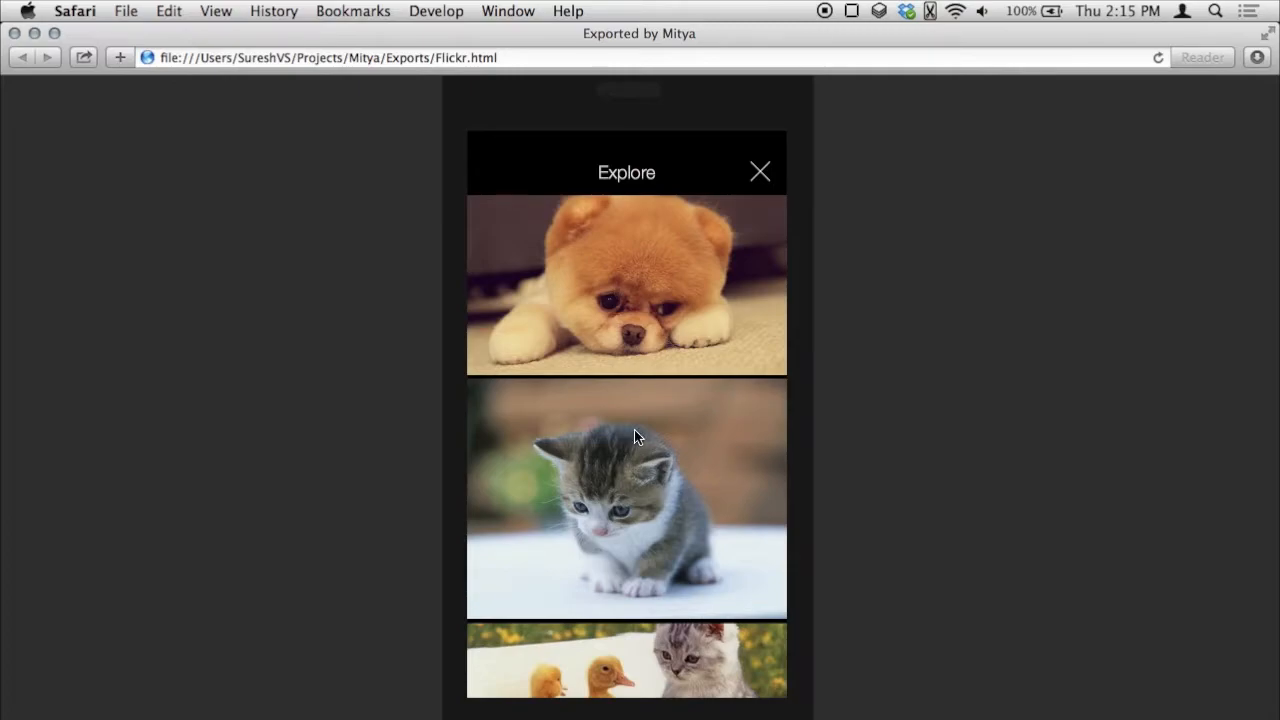
{"action": "left_click", "coordinate": [696, 453]}
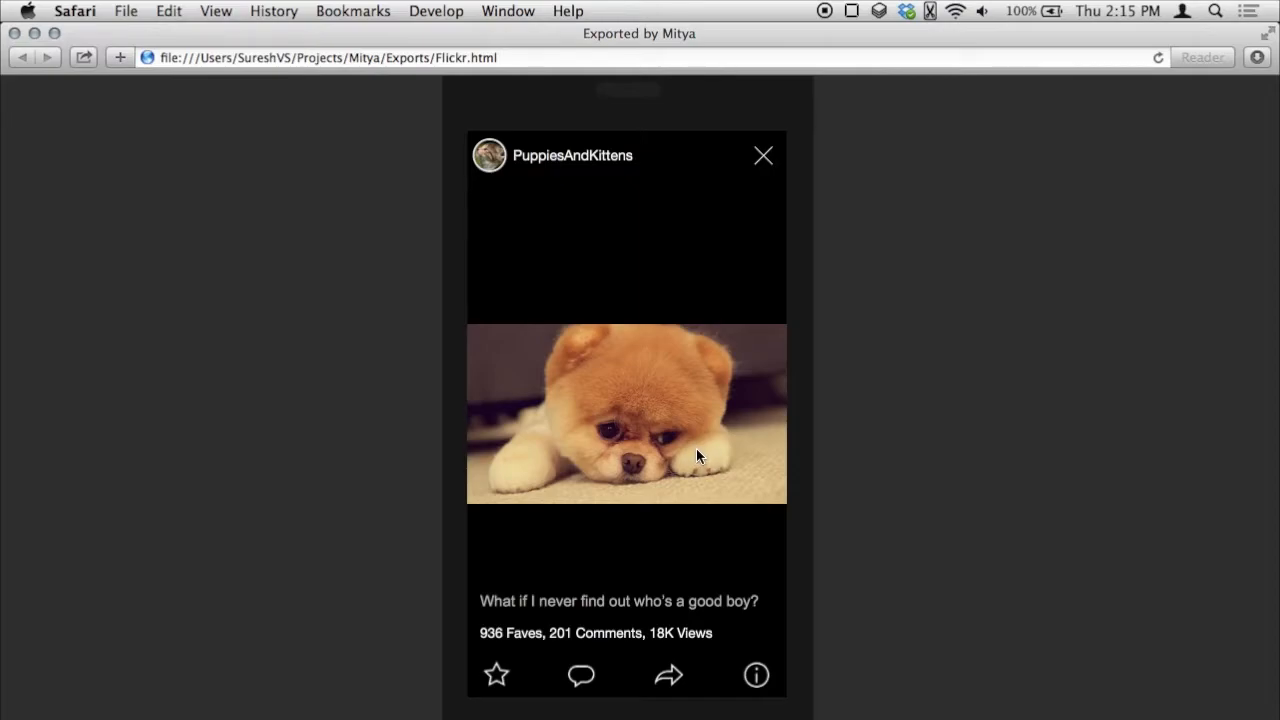
{"action": "left_click", "coordinate": [701, 443]}
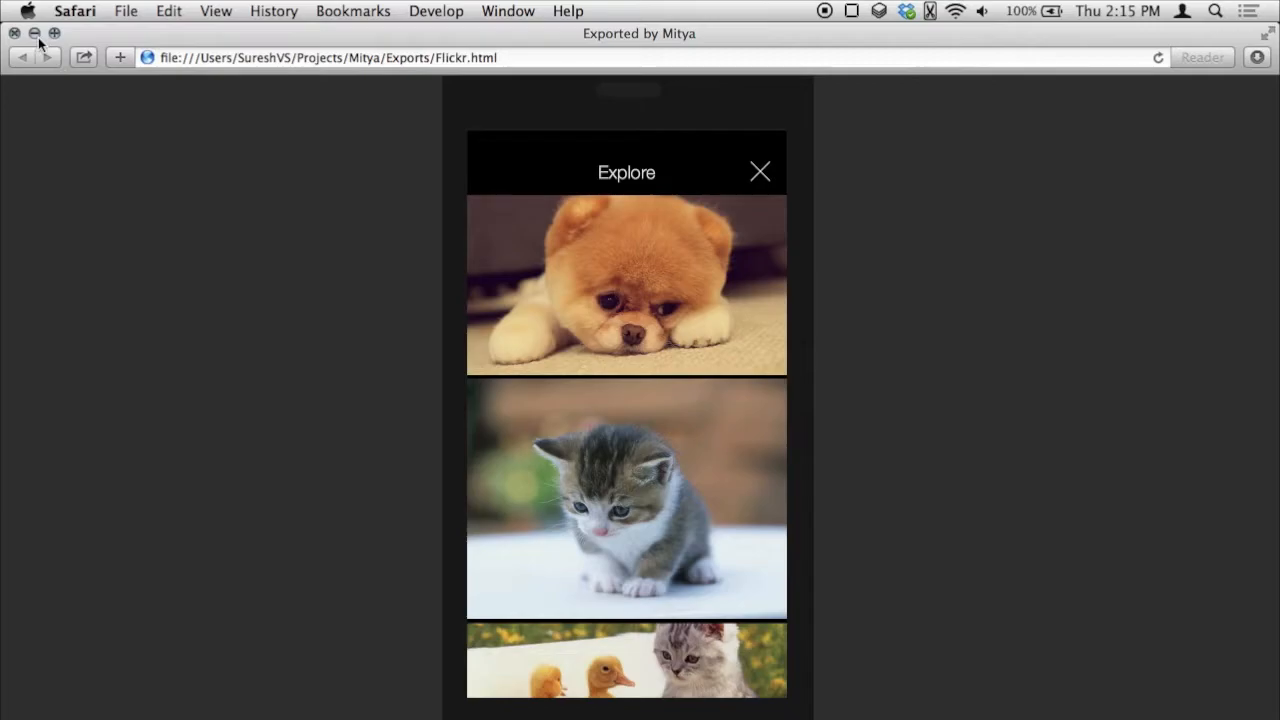
{"action": "key", "text": "super+w"}
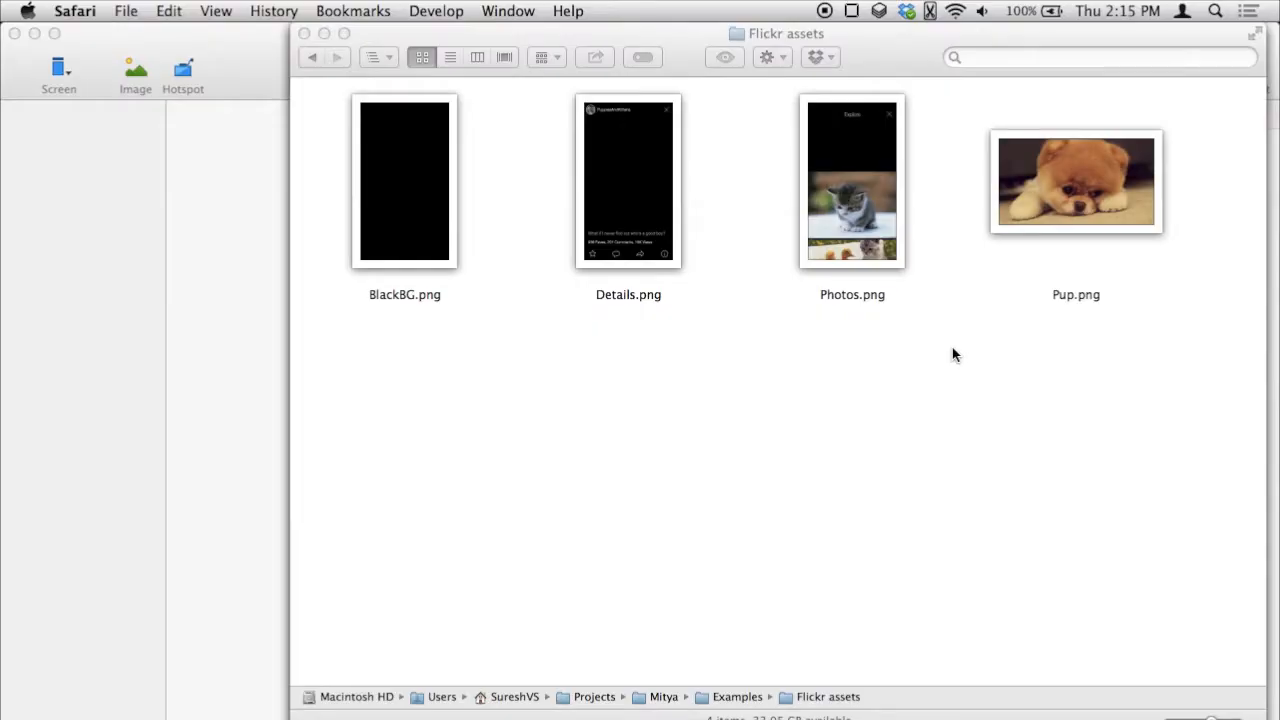
Import BlackBG.png, Details.png, Photos.png and Pup.png from the Flickr assets folder into Mitya, adding all images to a new blank screen.
{"action": "left_click", "coordinate": [914, 390]}
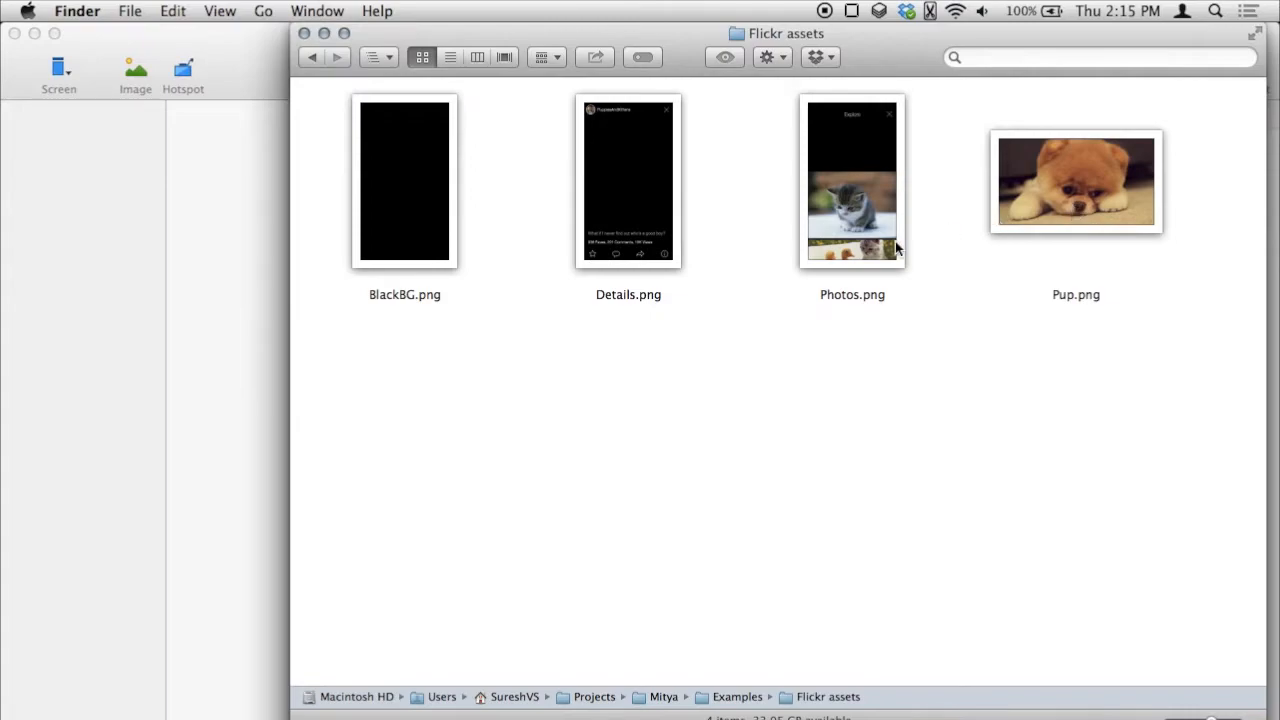
{"action": "left_click_drag", "start_coordinate": [1216, 152], "coordinate": [394, 390]}
{"action": "left_click_drag", "start_coordinate": [405, 292], "coordinate": [195, 340]}
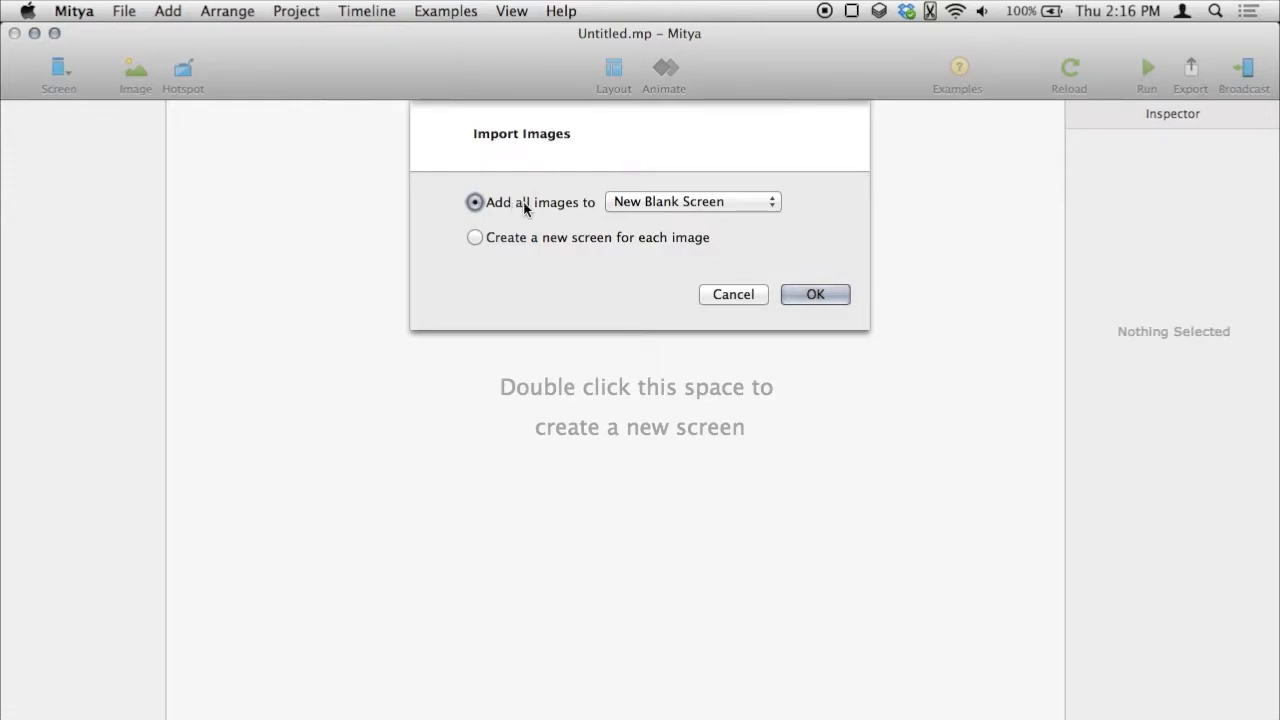
{"action": "left_click", "coordinate": [845, 296]}
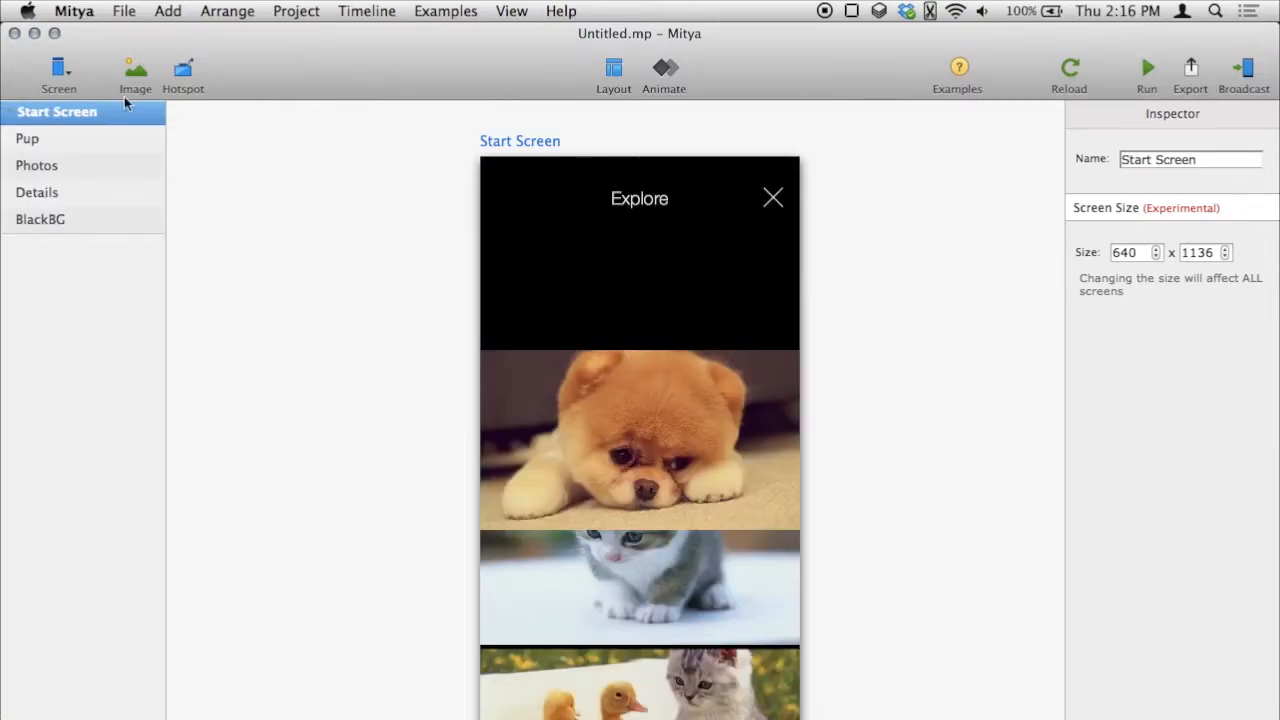
Duplicate the Start Screen and name the copy "End Screen".
{"action": "left_click", "coordinate": [60, 74]}
{"action": "left_click", "coordinate": [74, 113]}
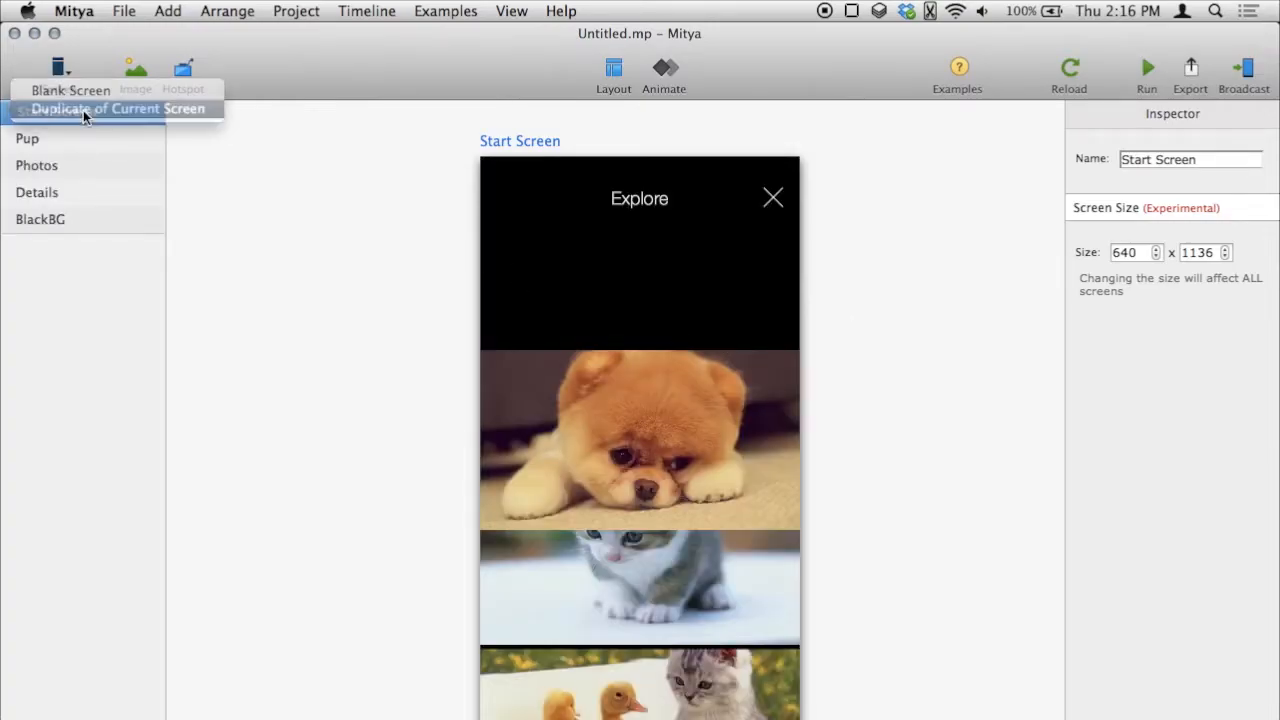
{"action": "left_click_drag", "start_coordinate": [1240, 160], "coordinate": [1116, 172]}
{"action": "type", "text": "End "}
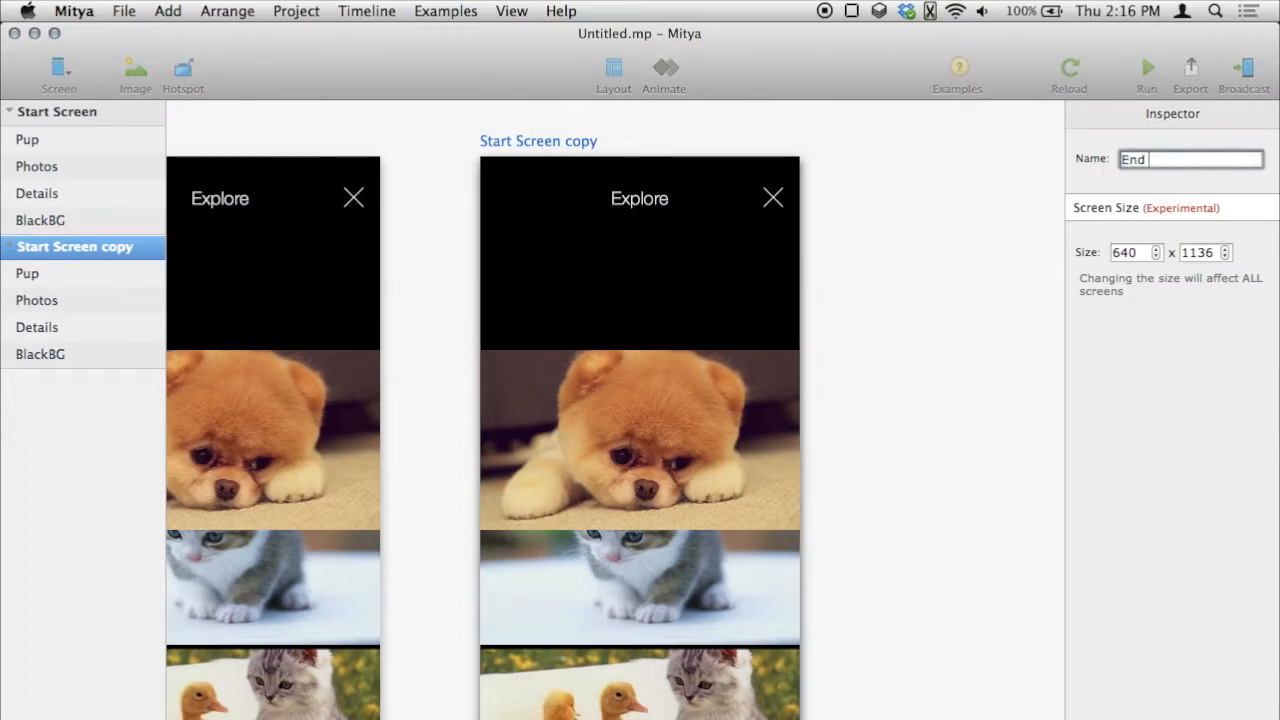
{"action": "type", "text": "Screen"}
{"action": "key", "text": "Return"}
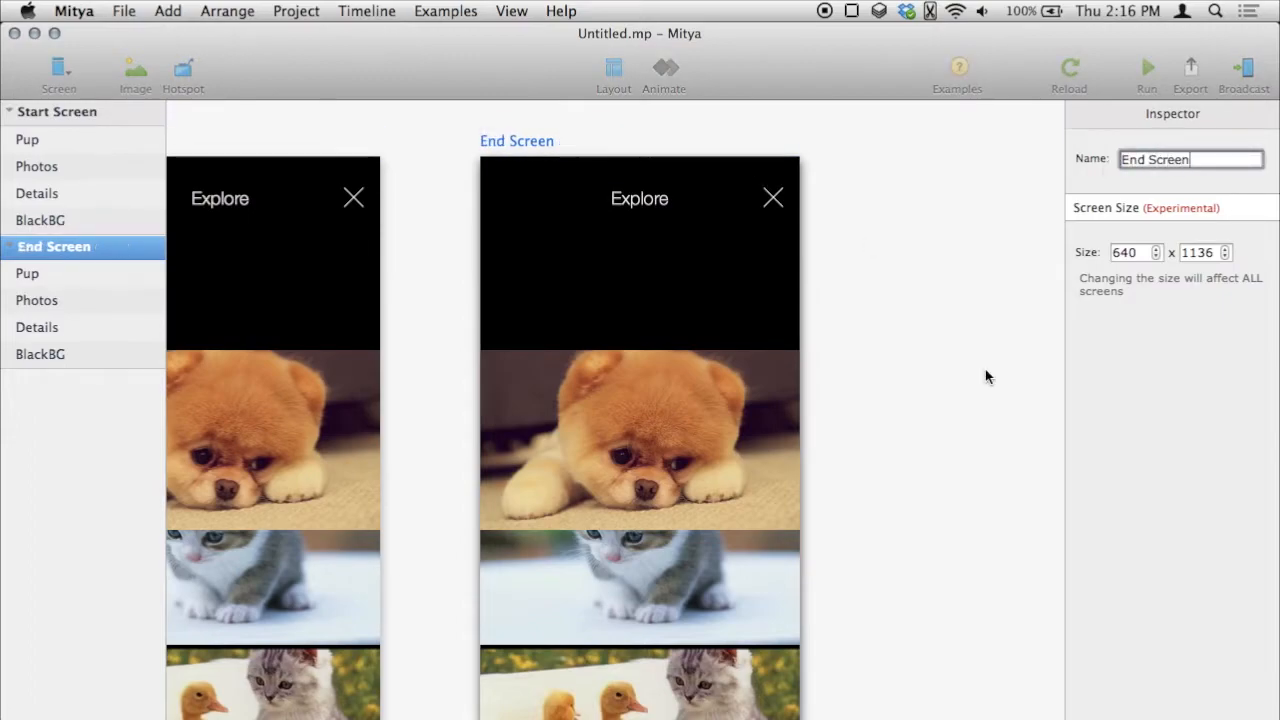
{"action": "left_click", "coordinate": [922, 491]}
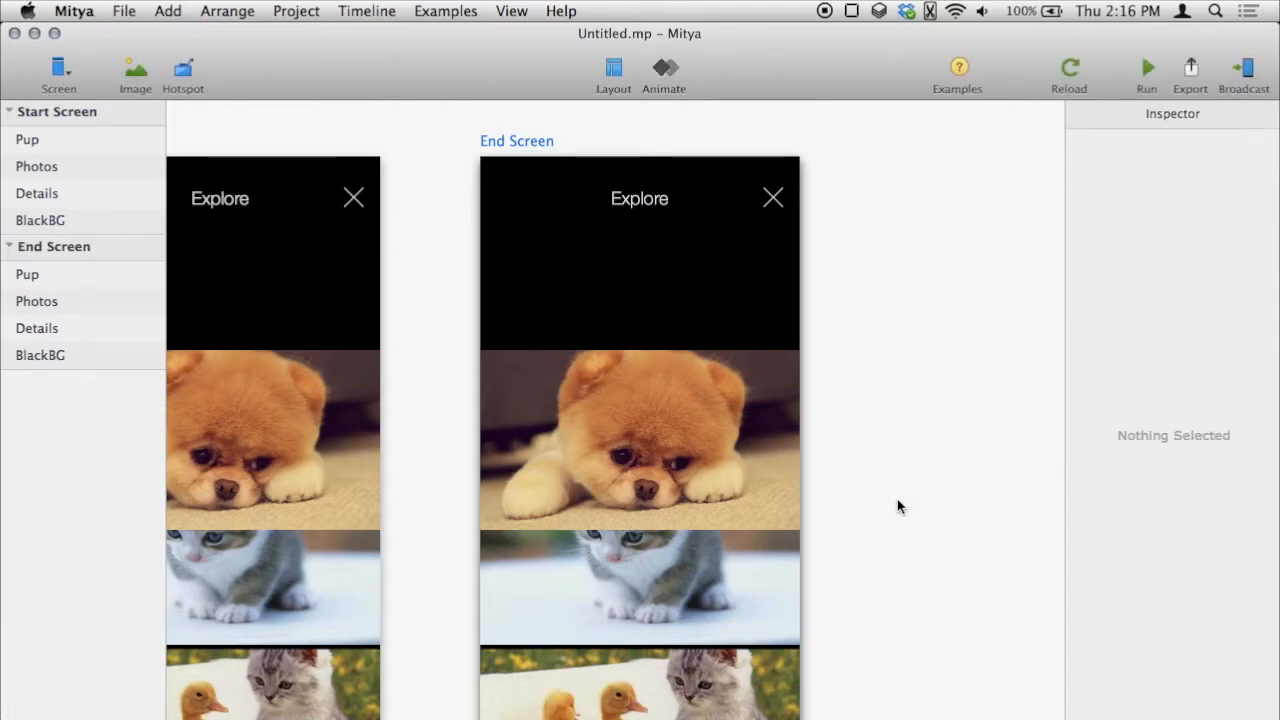
Set the Pup image's y position to 129 on the Start Screen.
{"action": "scroll", "coordinate": [891, 514], "scroll_direction": "left", "scroll_amount": 5}
{"action": "scroll", "coordinate": [891, 514], "scroll_direction": "down", "scroll_amount": 2}
{"action": "scroll", "coordinate": [987, 528], "scroll_direction": "up", "scroll_amount": 2}
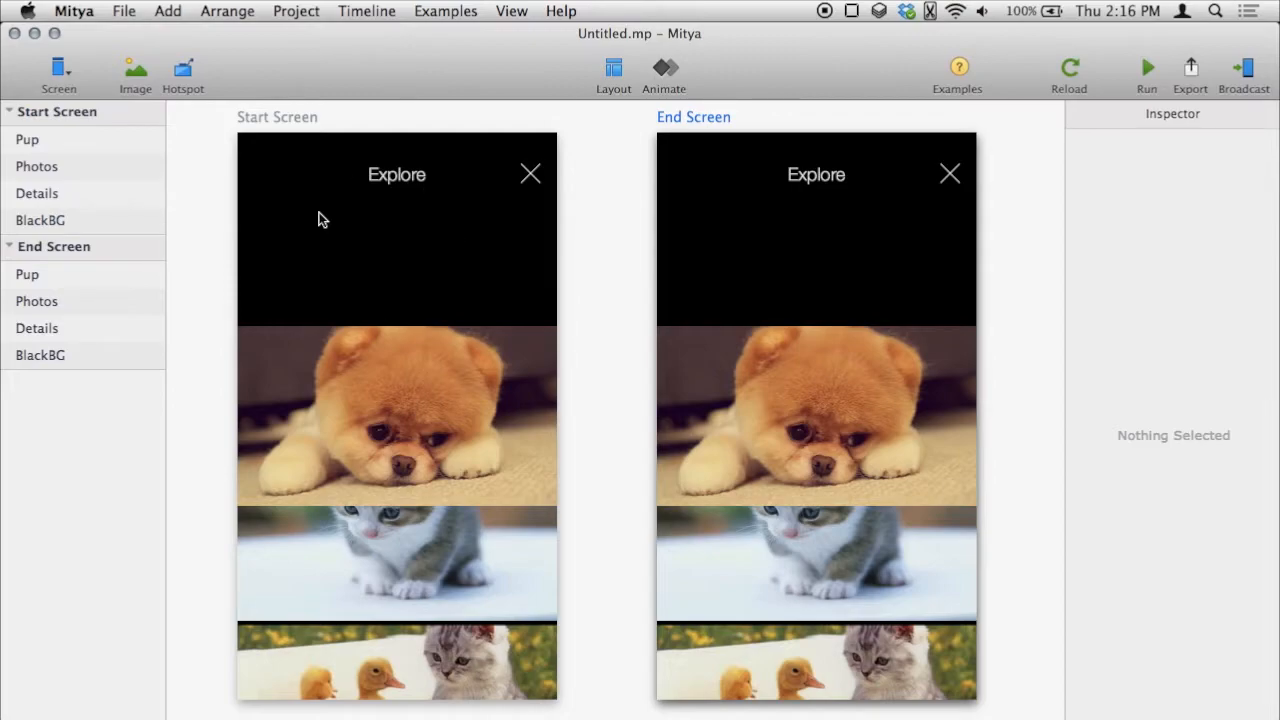
{"action": "left_click", "coordinate": [285, 404]}
{"action": "double_click", "coordinate": [1212, 152]}
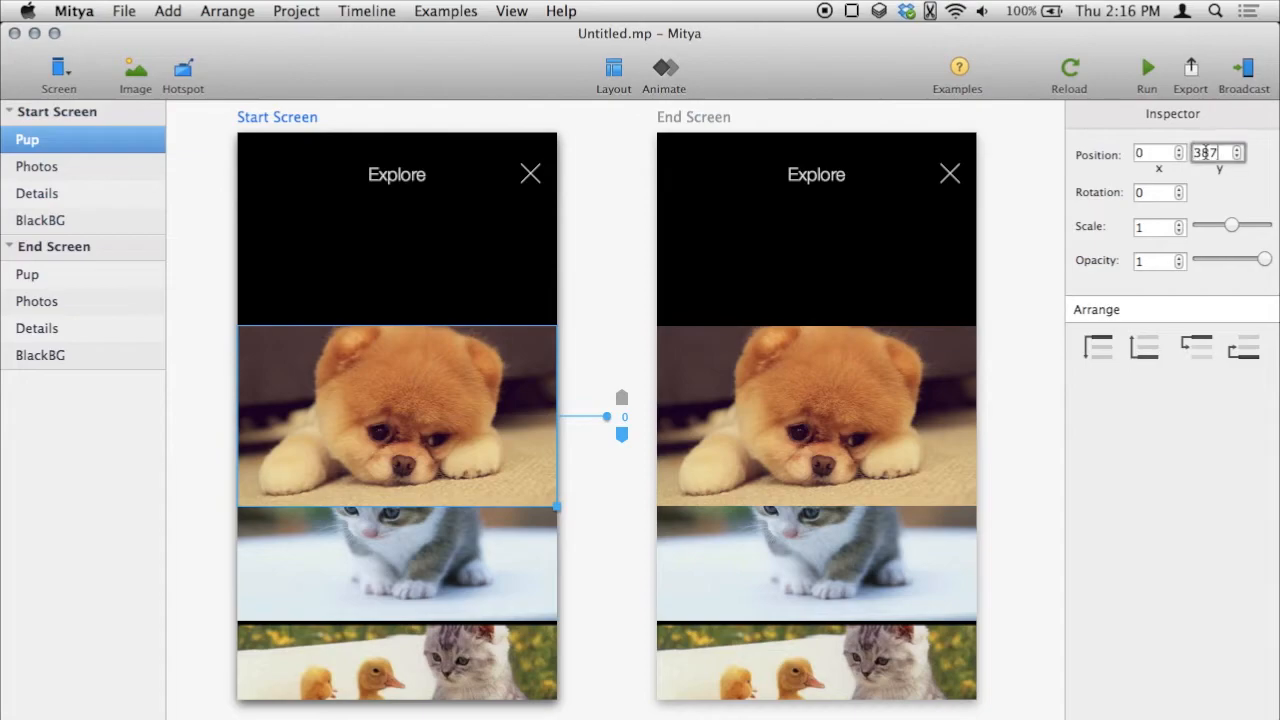
{"action": "type", "text": "129"}
{"action": "key", "text": "Return"}
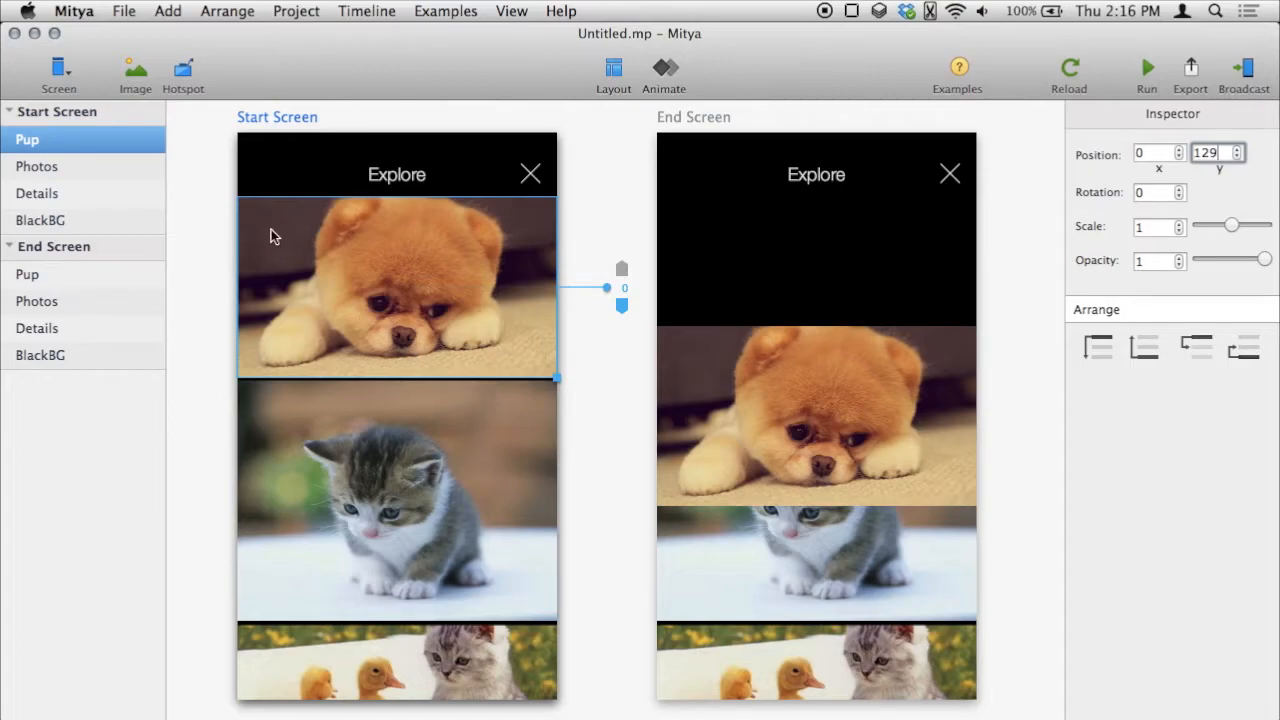
Set the Details image's opacity to 0 on the Start Screen, hiding Pup and Photos only while editing it.
{"action": "left_click", "coordinate": [141, 139]}
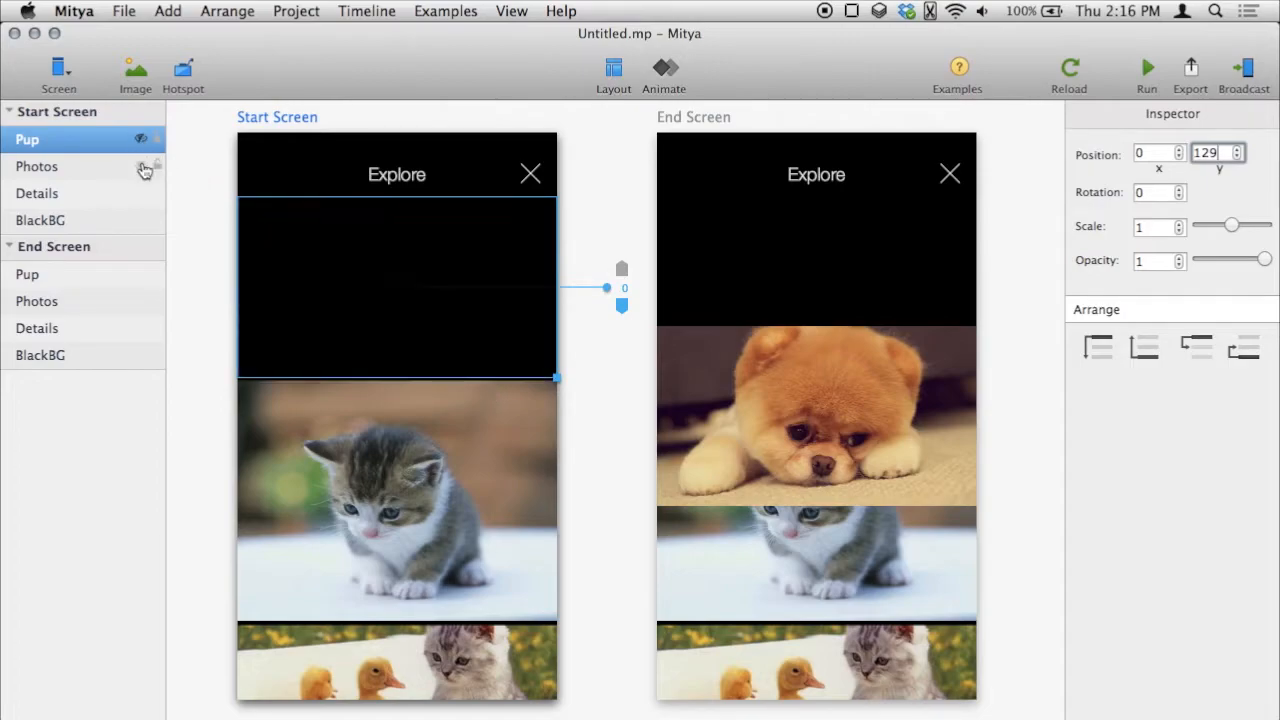
{"action": "left_click", "coordinate": [143, 168]}
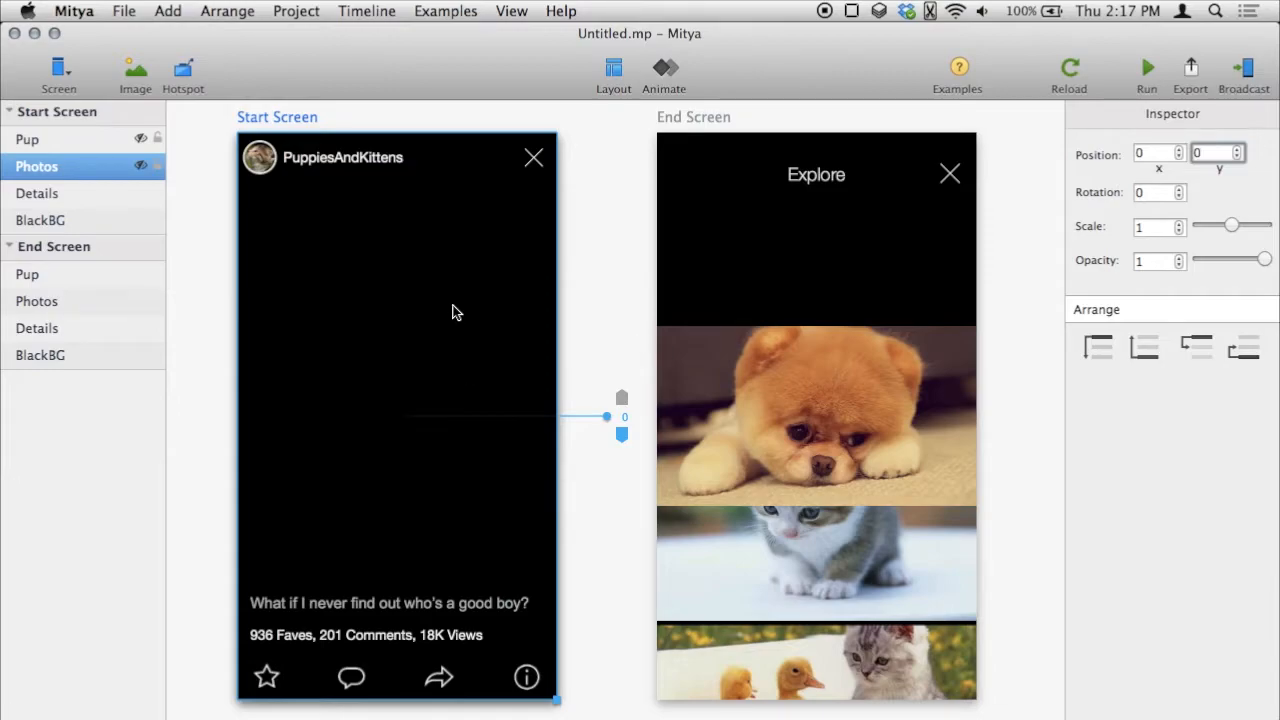
{"action": "left_click", "coordinate": [449, 383]}
{"action": "left_click_drag", "start_coordinate": [1205, 257], "coordinate": [1179, 258]}
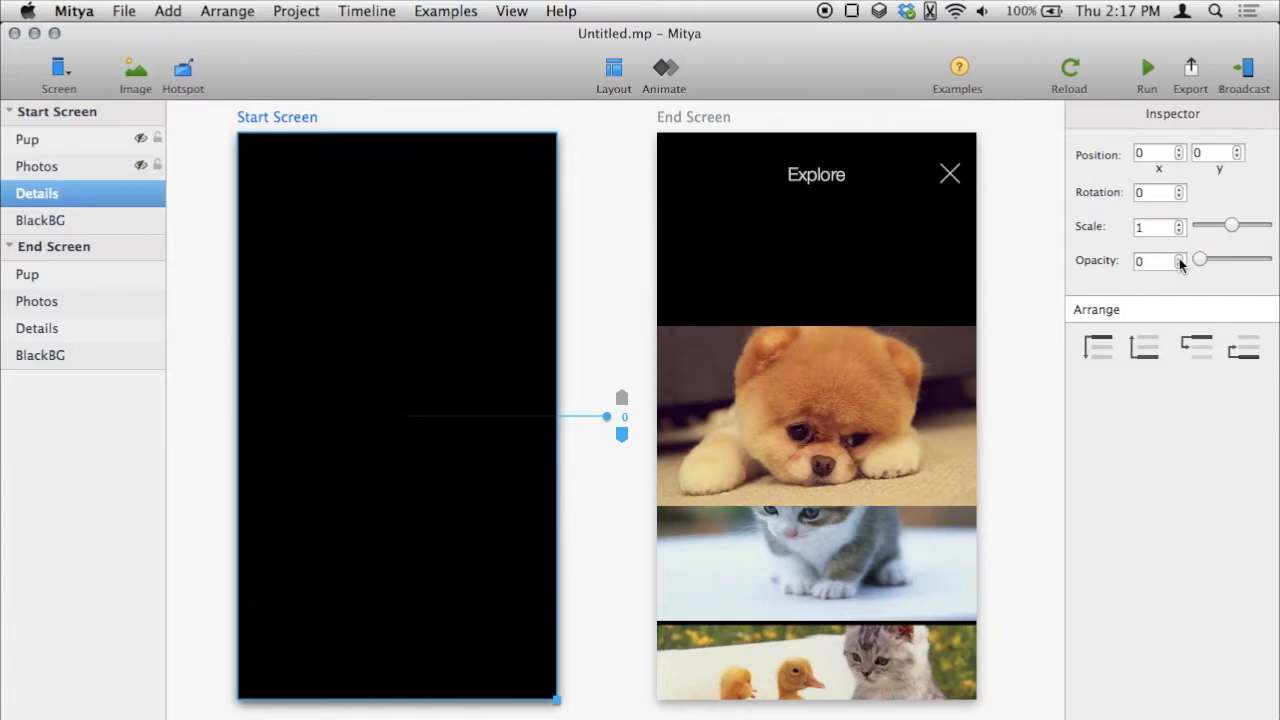
{"action": "left_click", "coordinate": [141, 167]}
{"action": "left_click", "coordinate": [141, 140]}
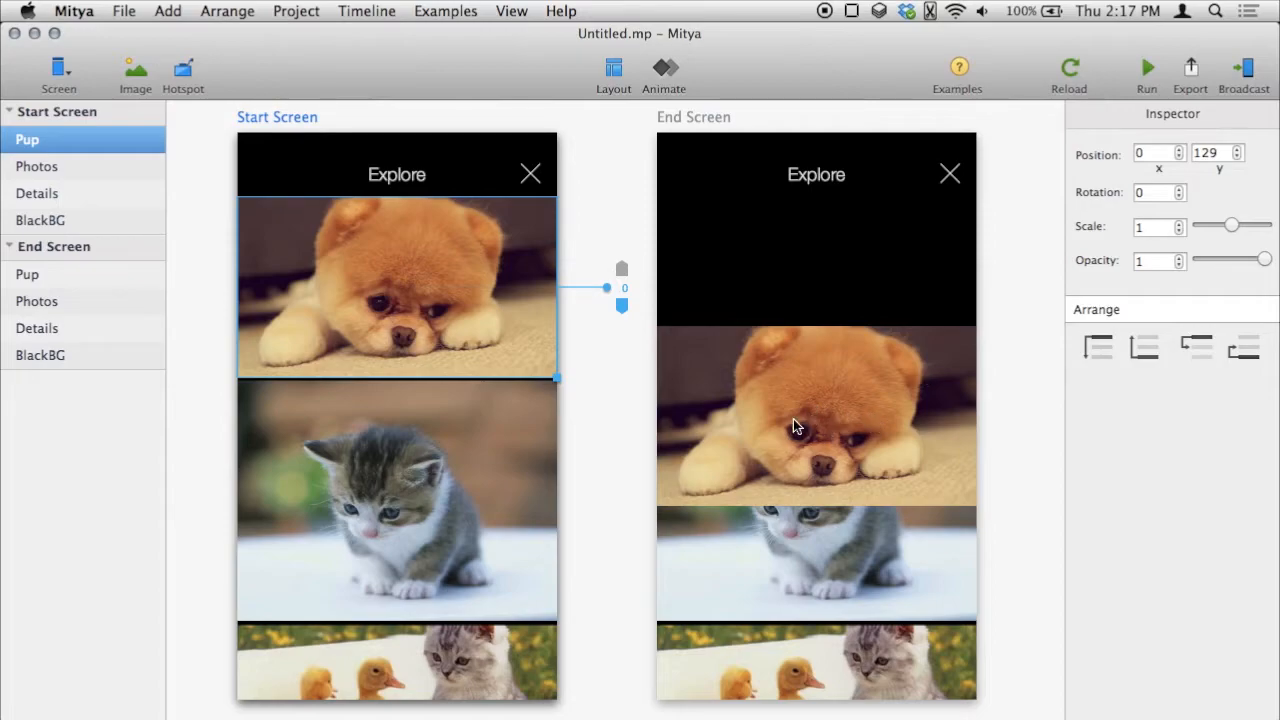
Shrink the Photos image on the End Screen to a scale of about 0.861 and set its opacity to 0.
{"action": "left_click", "coordinate": [826, 575]}
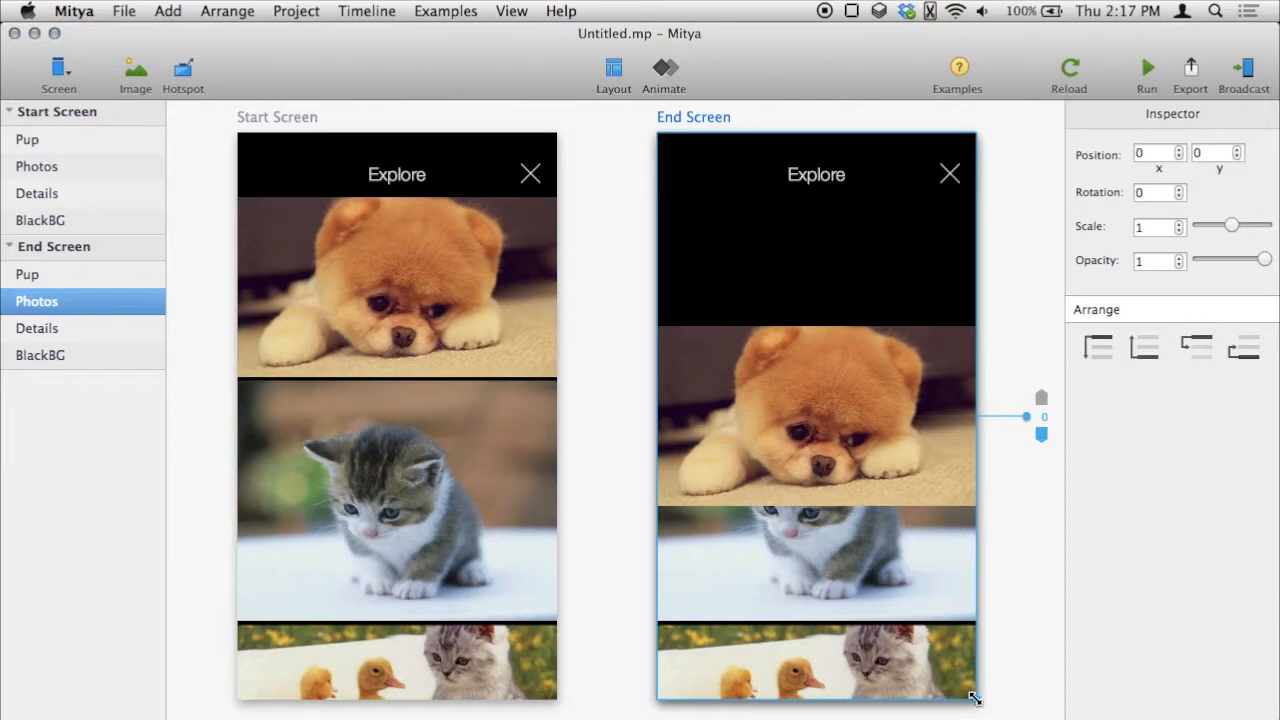
{"action": "left_click_drag", "start_coordinate": [972, 694], "coordinate": [940, 664]}
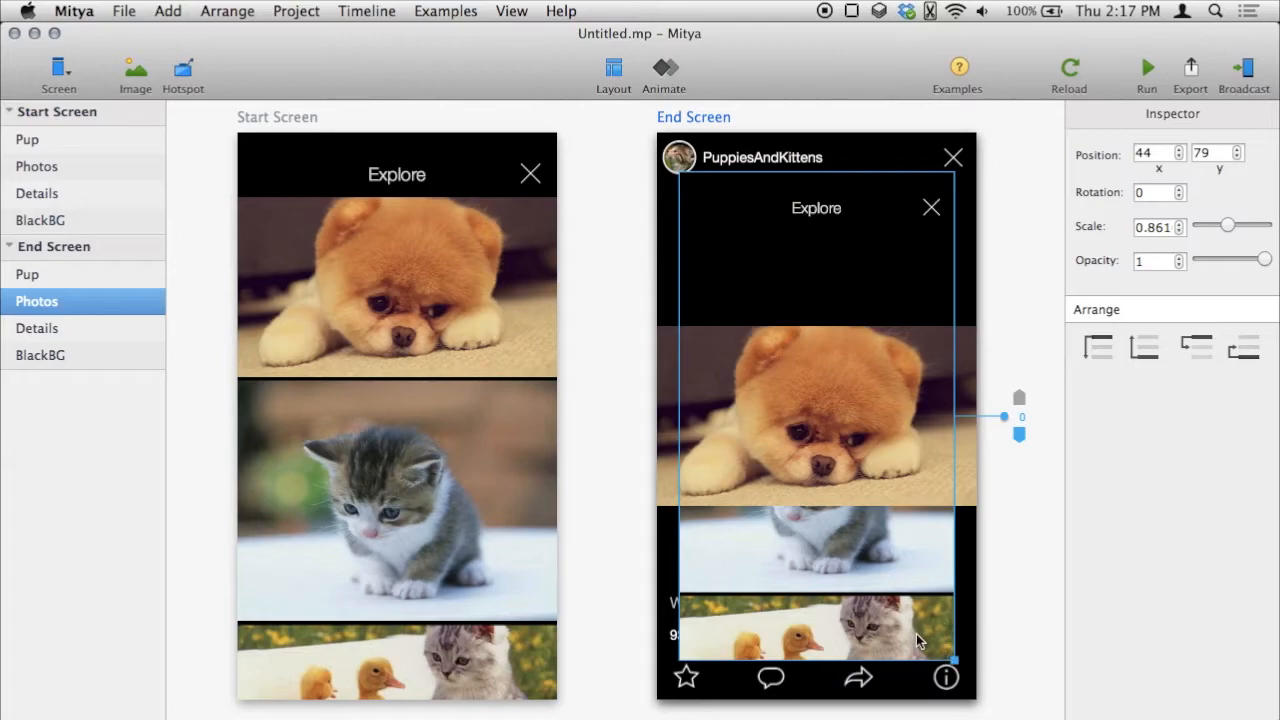
{"action": "left_click_drag", "start_coordinate": [1212, 264], "coordinate": [1184, 261]}
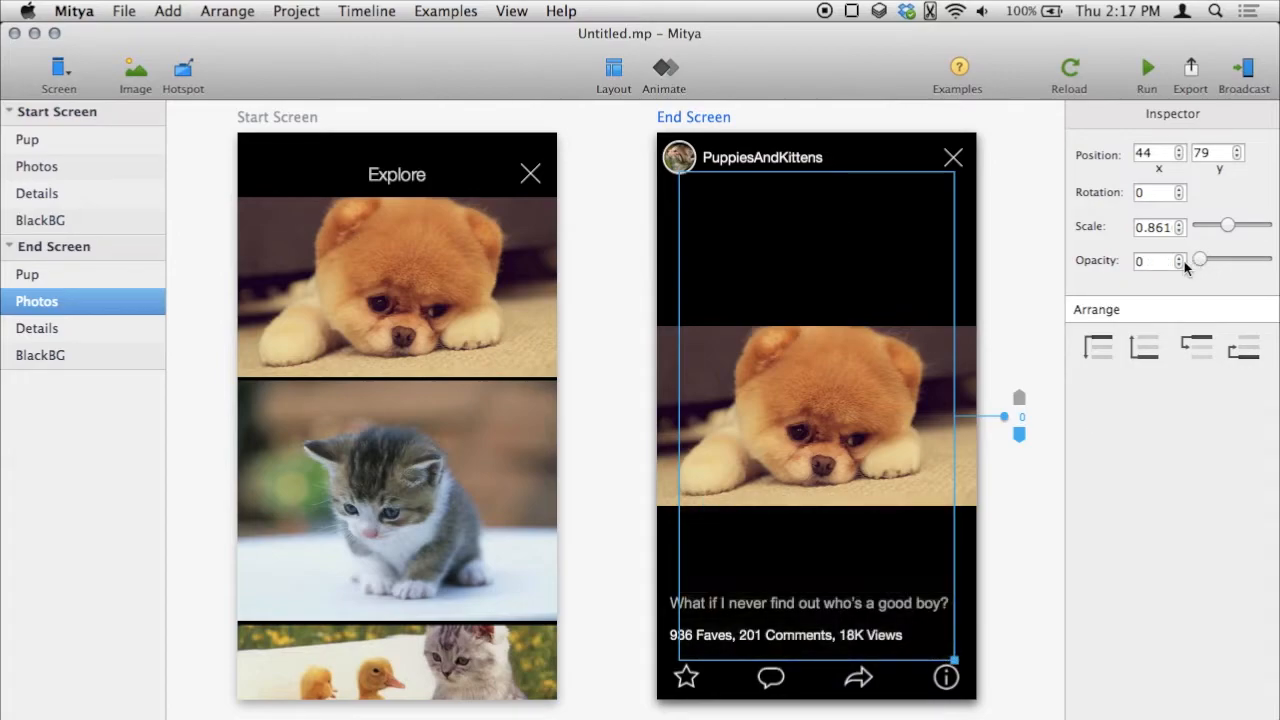
{"action": "left_click", "coordinate": [1024, 558]}
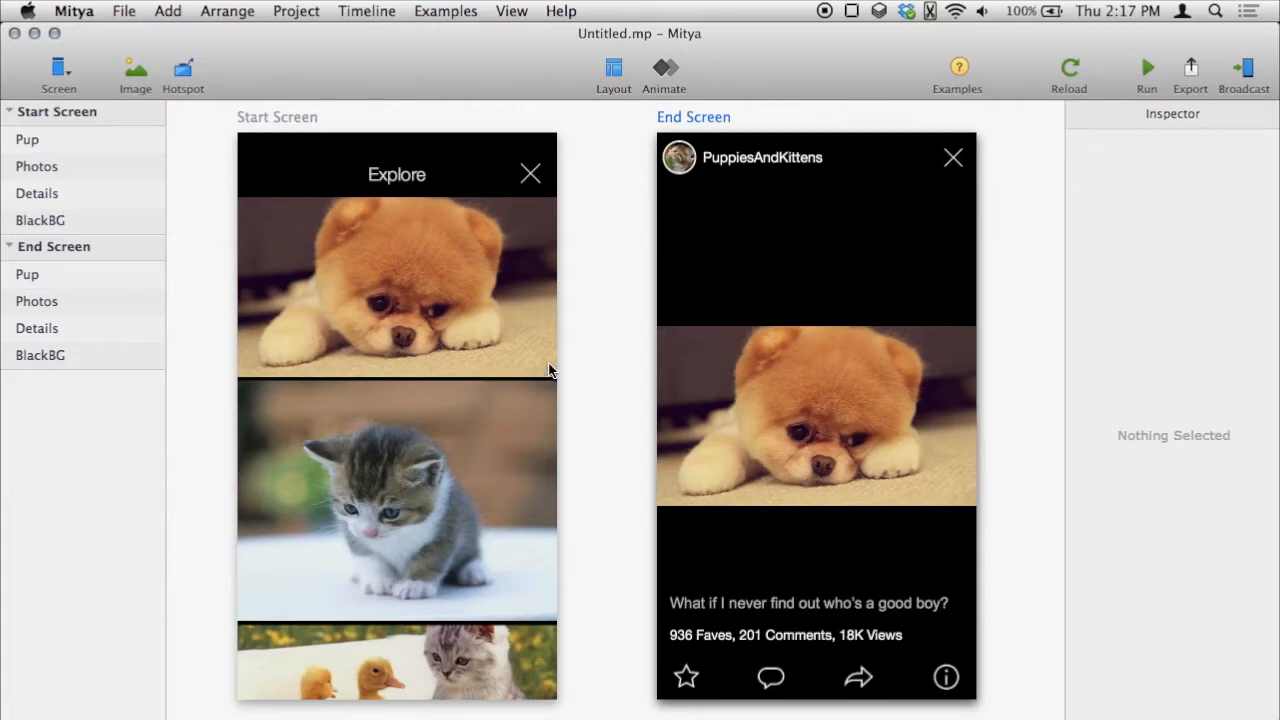
Draw a hotspot covering the whole Start Screen and link it to the End Screen.
{"action": "left_click", "coordinate": [190, 72]}
{"action": "left_click_drag", "start_coordinate": [224, 124], "coordinate": [581, 717]}
{"action": "left_click_drag", "start_coordinate": [747, 459], "coordinate": [750, 460]}
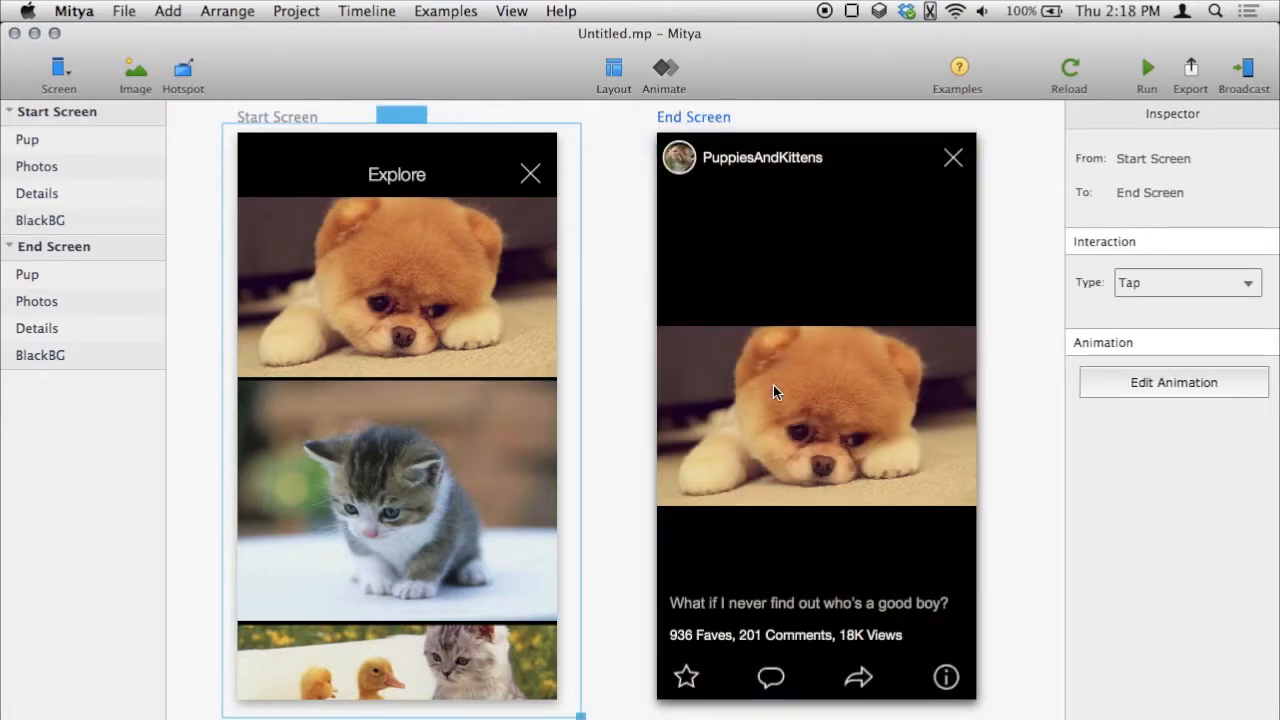
Draw a hotspot covering the whole End Screen and link it back to the Start Screen.
{"action": "left_click", "coordinate": [183, 72]}
{"action": "left_click_drag", "start_coordinate": [631, 129], "coordinate": [993, 709]}
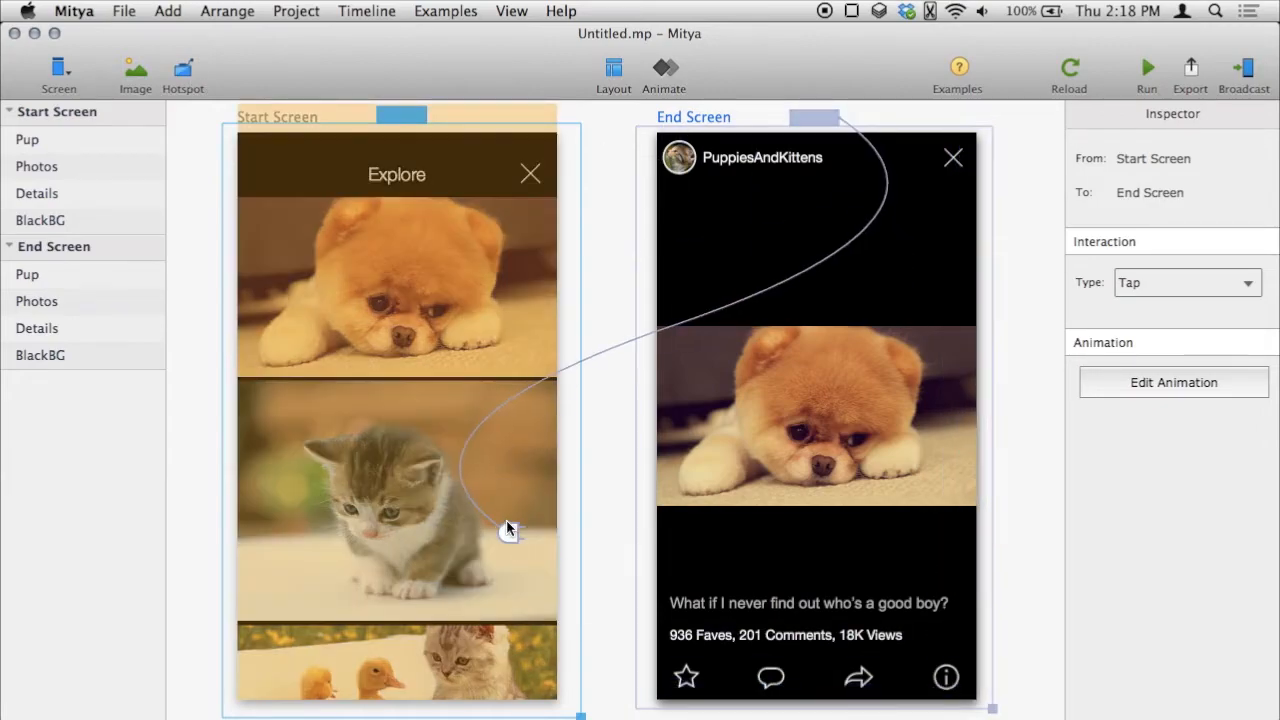
{"action": "left_click", "coordinate": [506, 522]}
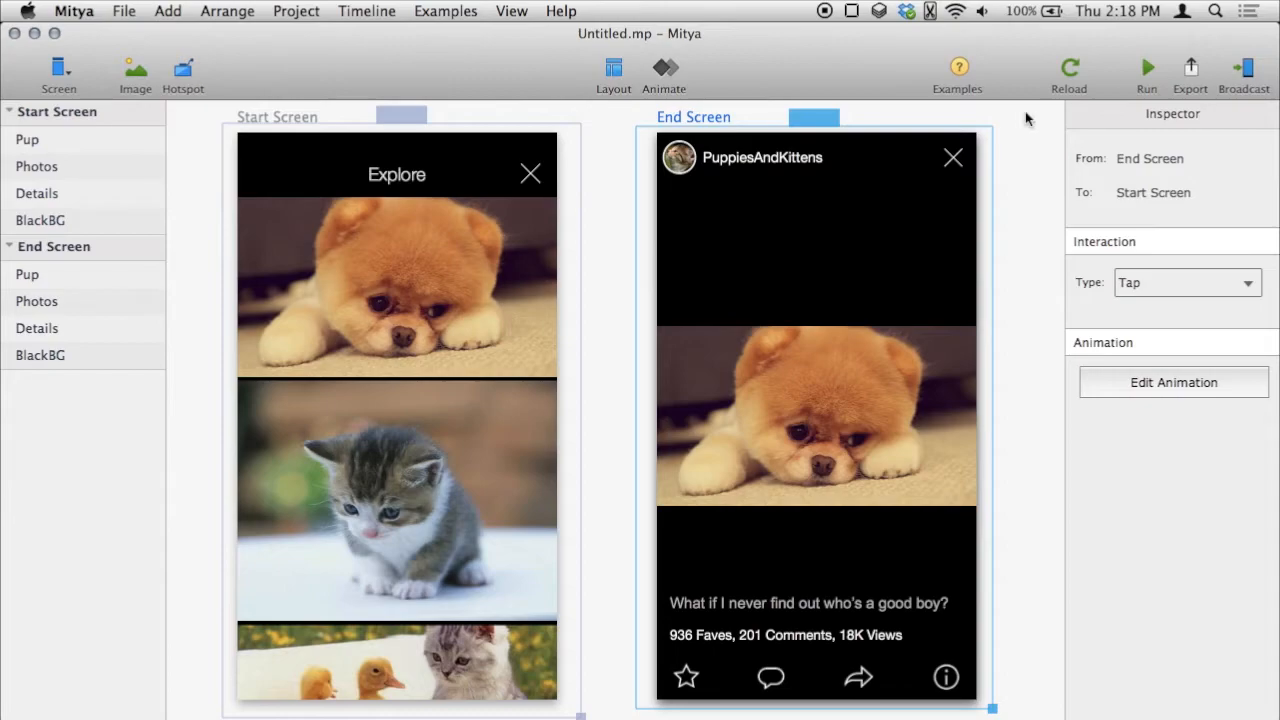
Run the prototype preview, tap repeatedly to test the transitions between both screens, and close the preview.
{"action": "left_click", "coordinate": [1147, 72]}
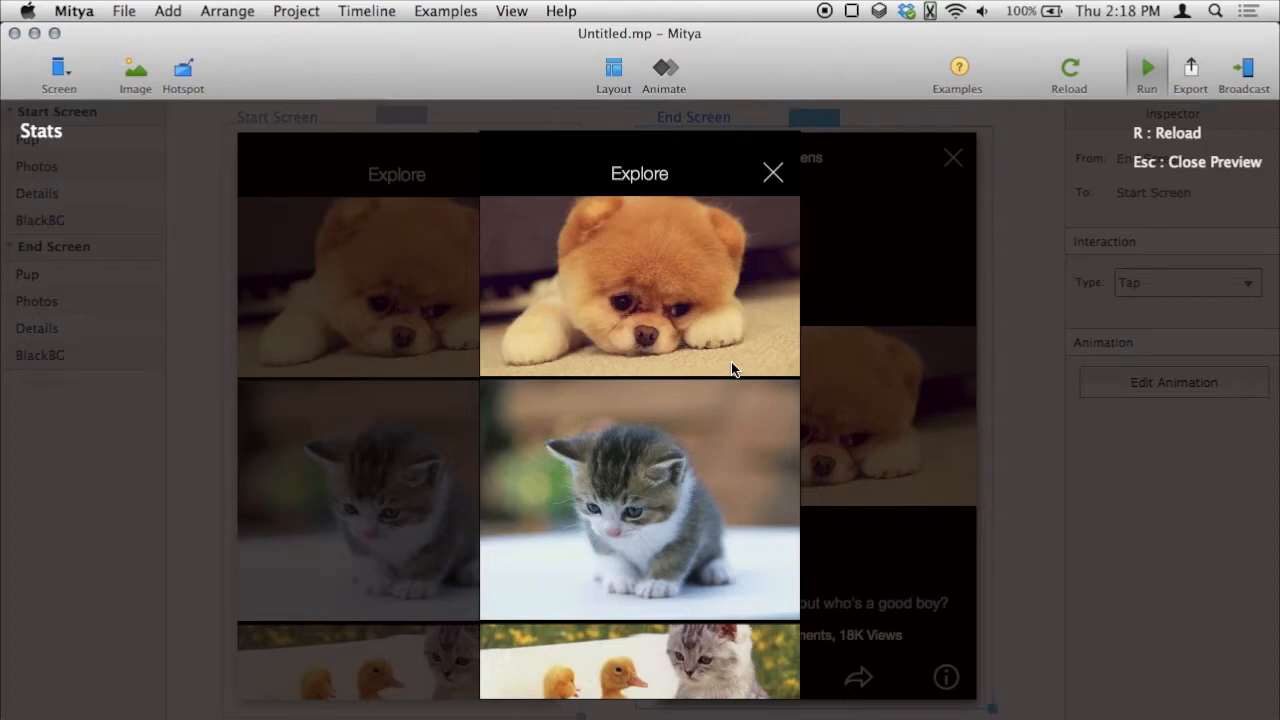
{"action": "left_click", "coordinate": [731, 363]}
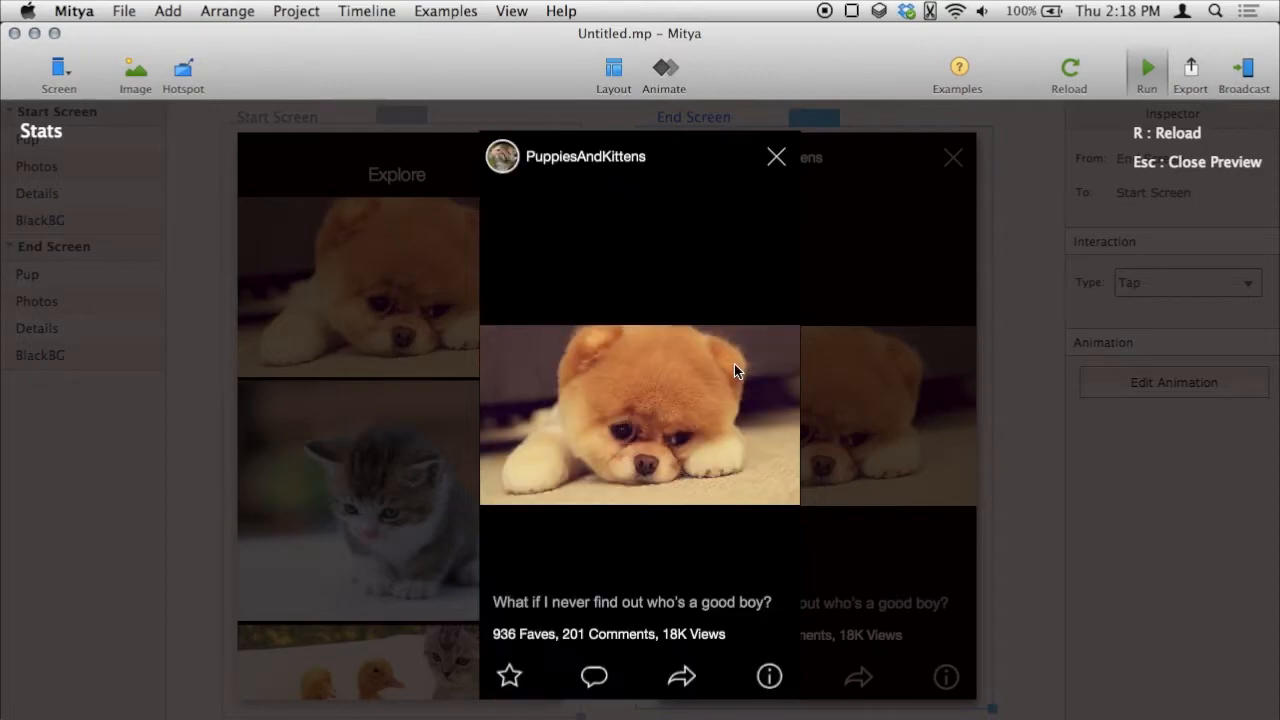
{"action": "left_click", "coordinate": [733, 363]}
{"action": "left_click", "coordinate": [734, 364]}
{"action": "left_click", "coordinate": [733, 365]}
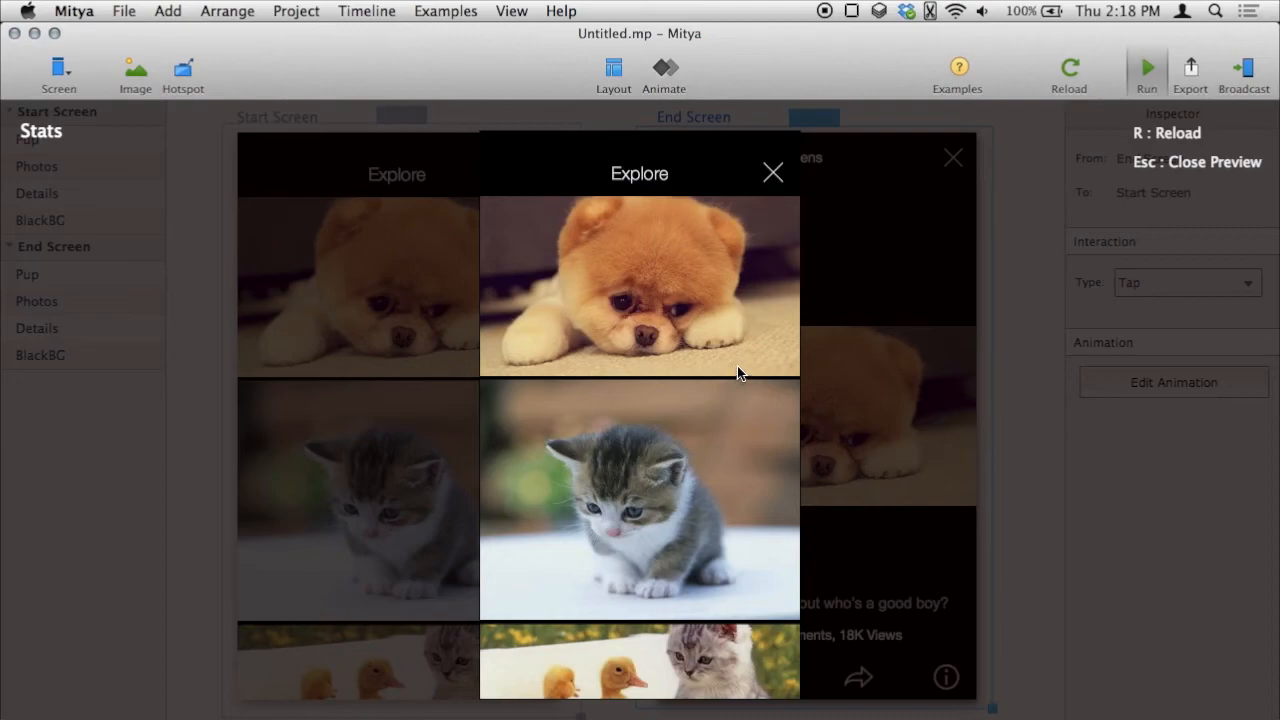
{"action": "left_click", "coordinate": [737, 366]}
{"action": "left_click", "coordinate": [735, 367]}
{"action": "left_click", "coordinate": [1145, 75]}
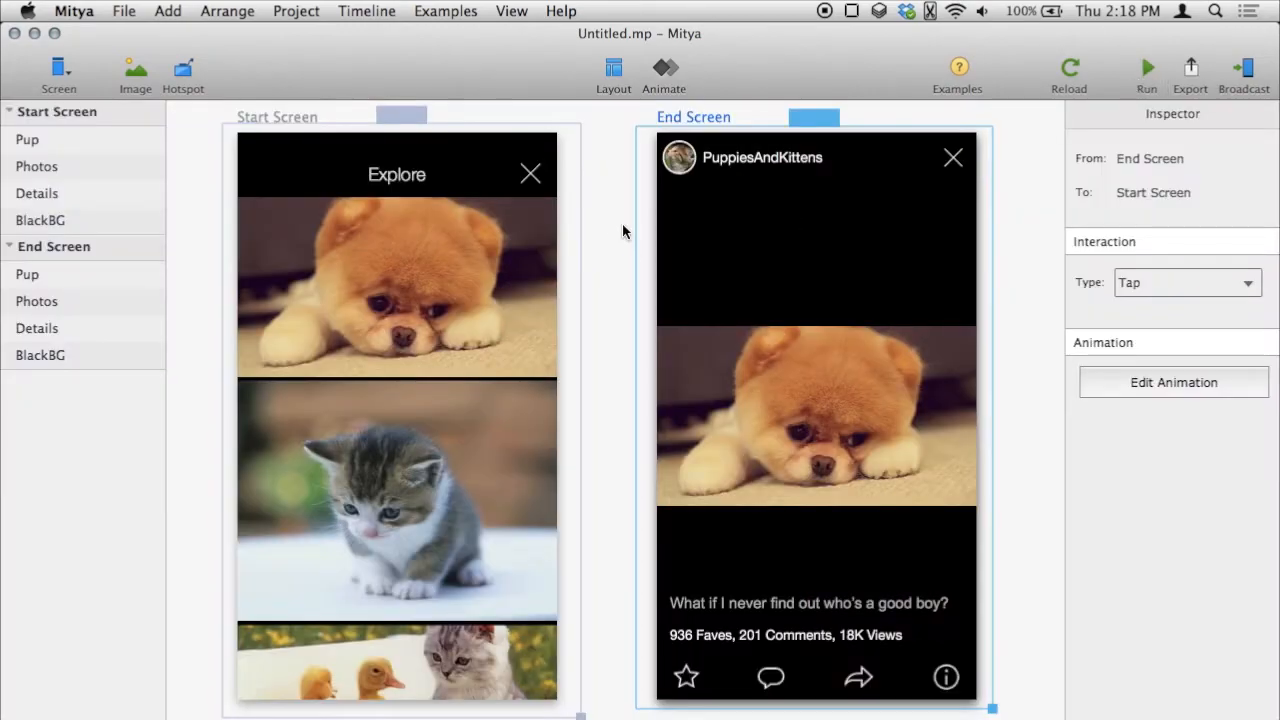
Open the animation of the Start Screen's hotspot and set the Pup movement's easing to Ease Out Expo.
{"action": "left_click", "coordinate": [402, 123]}
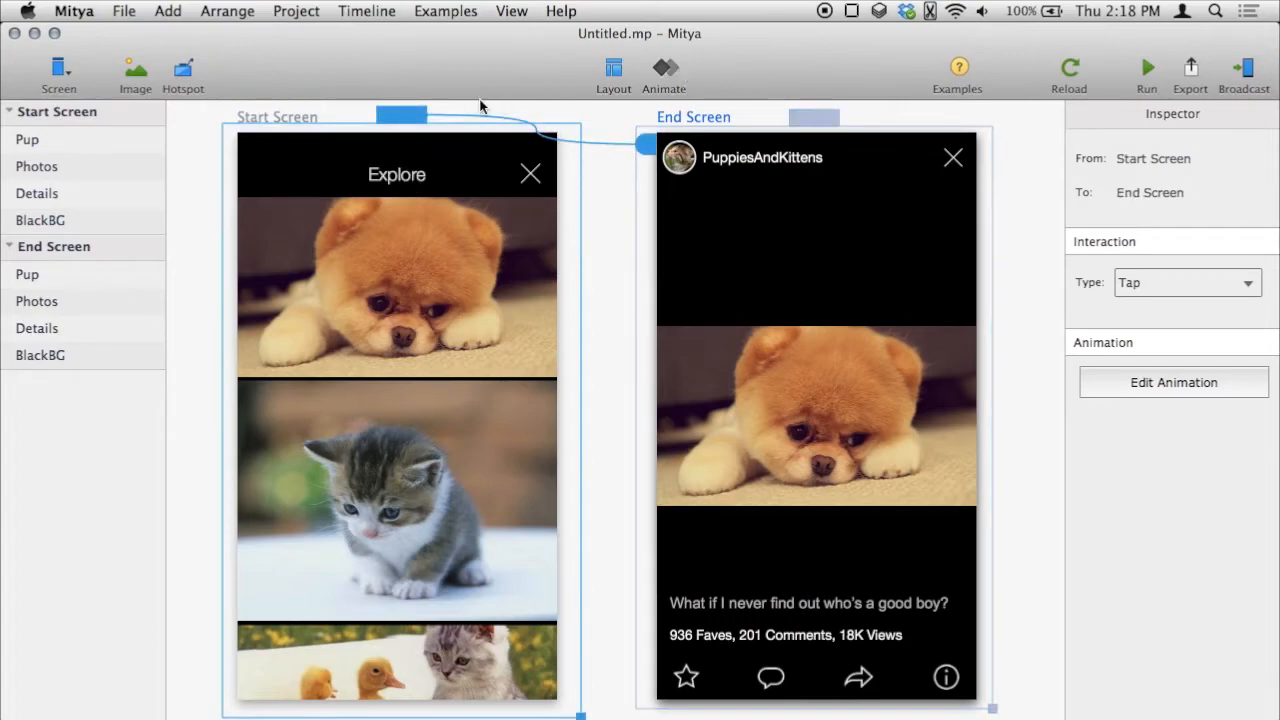
{"action": "left_click", "coordinate": [660, 67]}
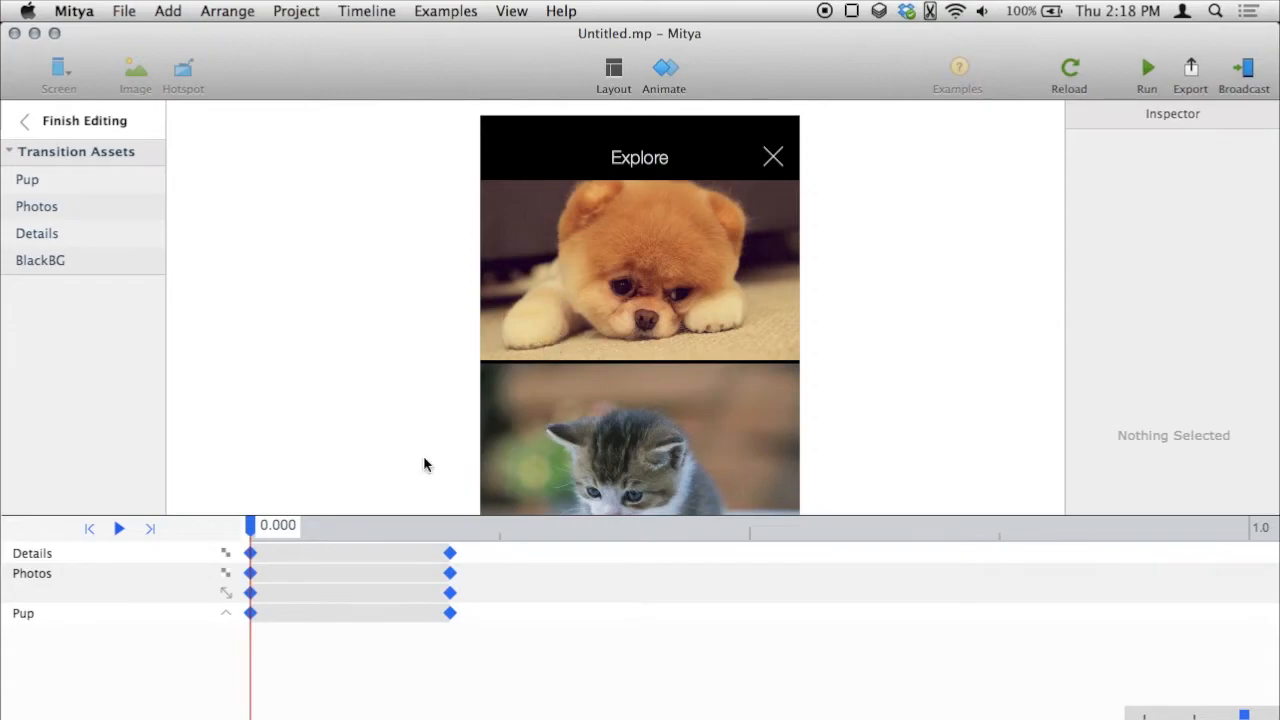
{"action": "left_click", "coordinate": [270, 613]}
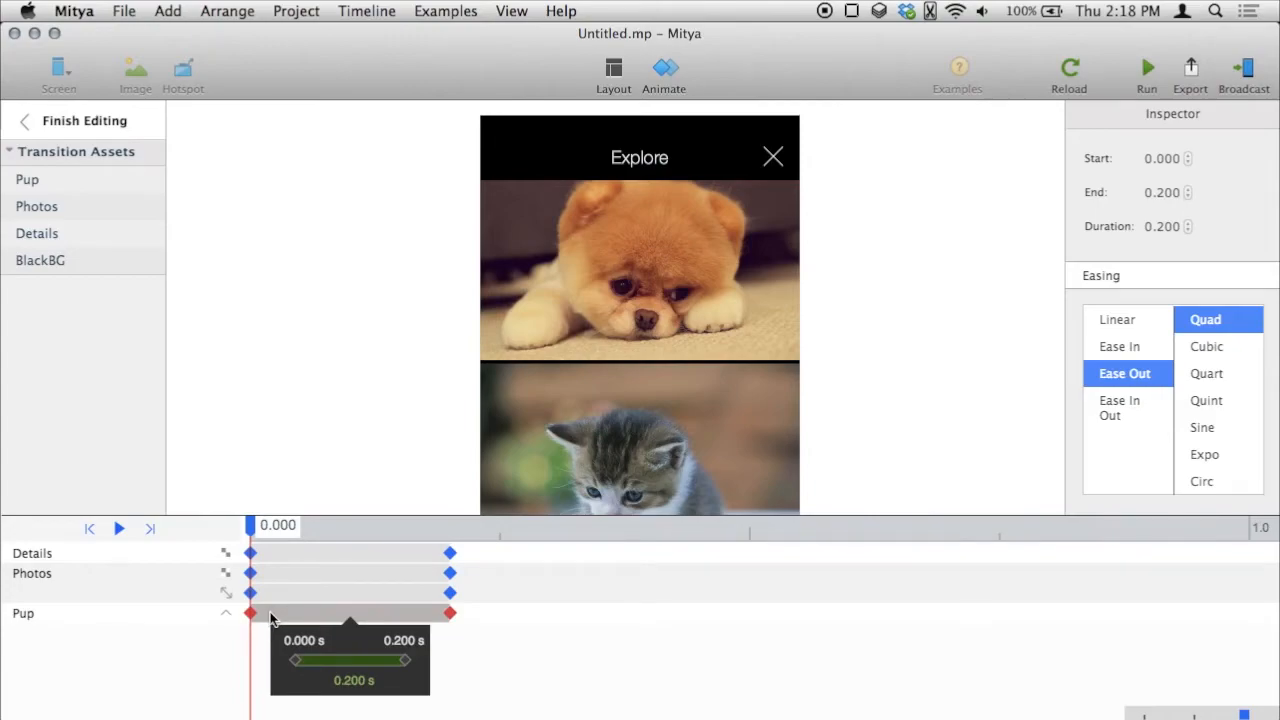
{"action": "left_click", "coordinate": [1220, 459]}
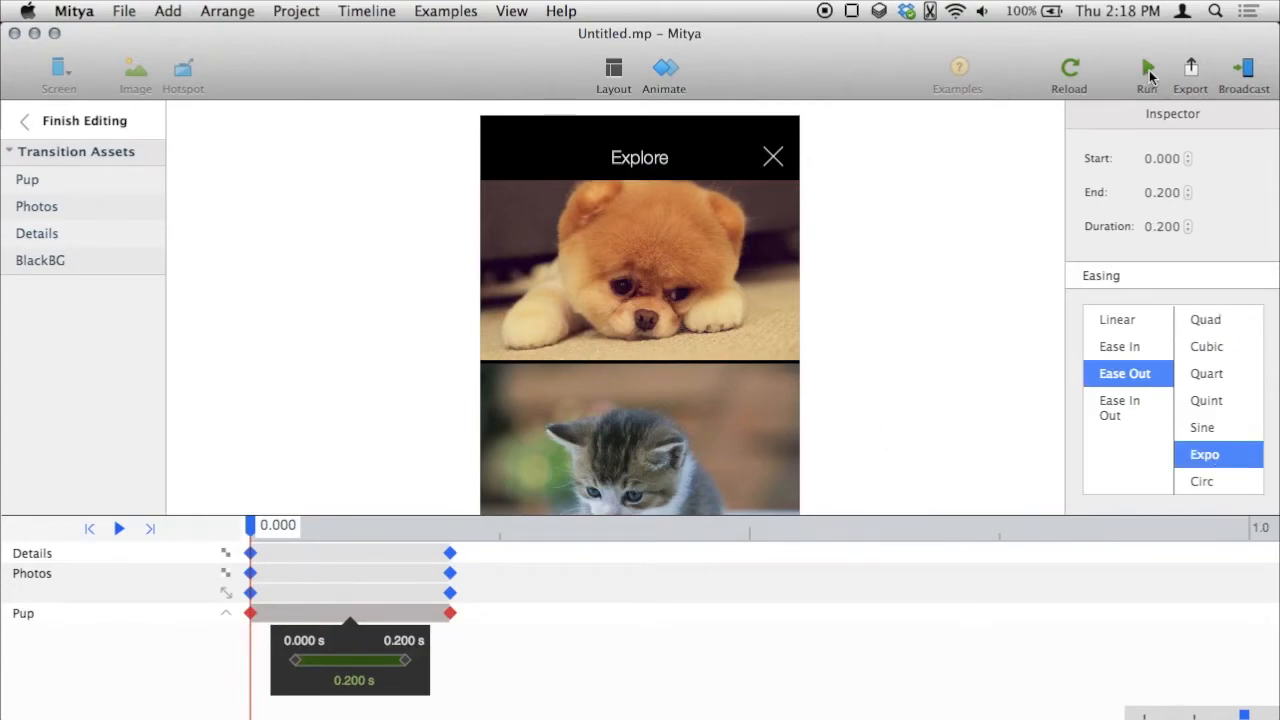
Run the prototype preview, tap repeatedly to check the eased transition between both screens, and close the preview.
{"action": "left_click", "coordinate": [1150, 72]}
{"action": "left_click", "coordinate": [707, 377]}
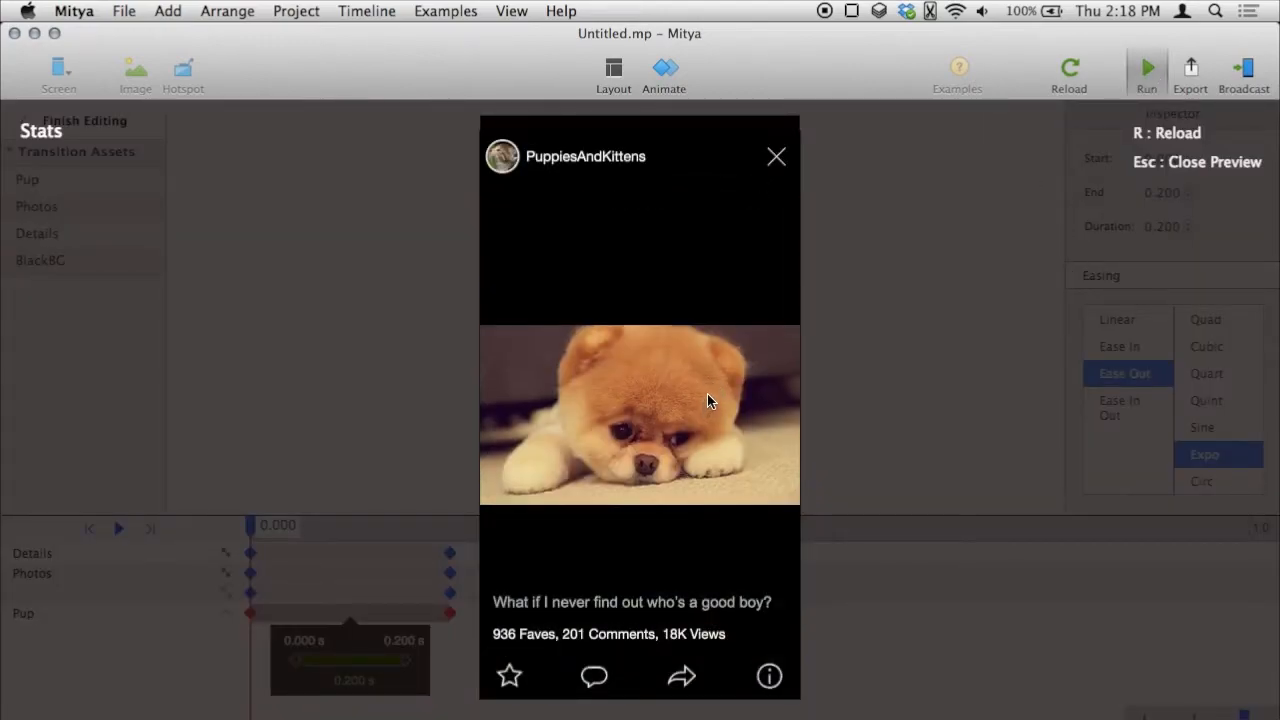
{"action": "left_click", "coordinate": [707, 394]}
{"action": "left_click", "coordinate": [709, 390]}
{"action": "left_click", "coordinate": [706, 395]}
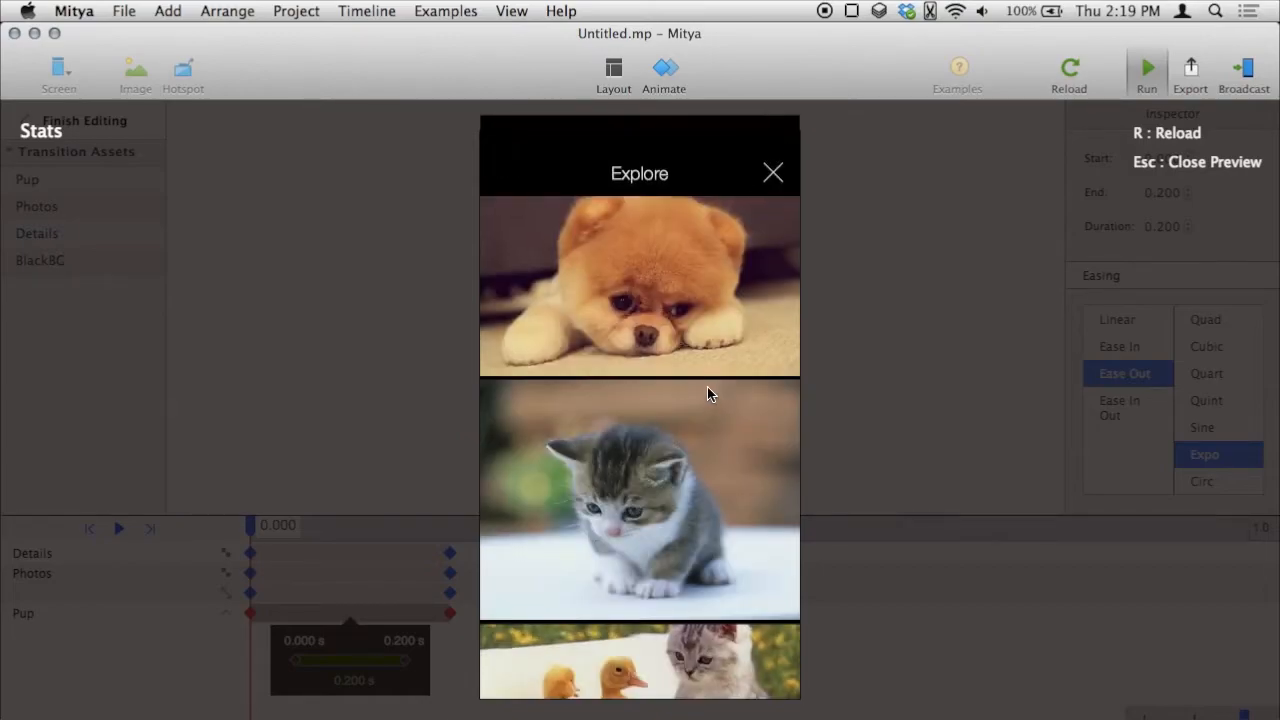
{"action": "left_click", "coordinate": [707, 387]}
{"action": "left_click", "coordinate": [705, 388]}
{"action": "left_click", "coordinate": [1147, 68]}
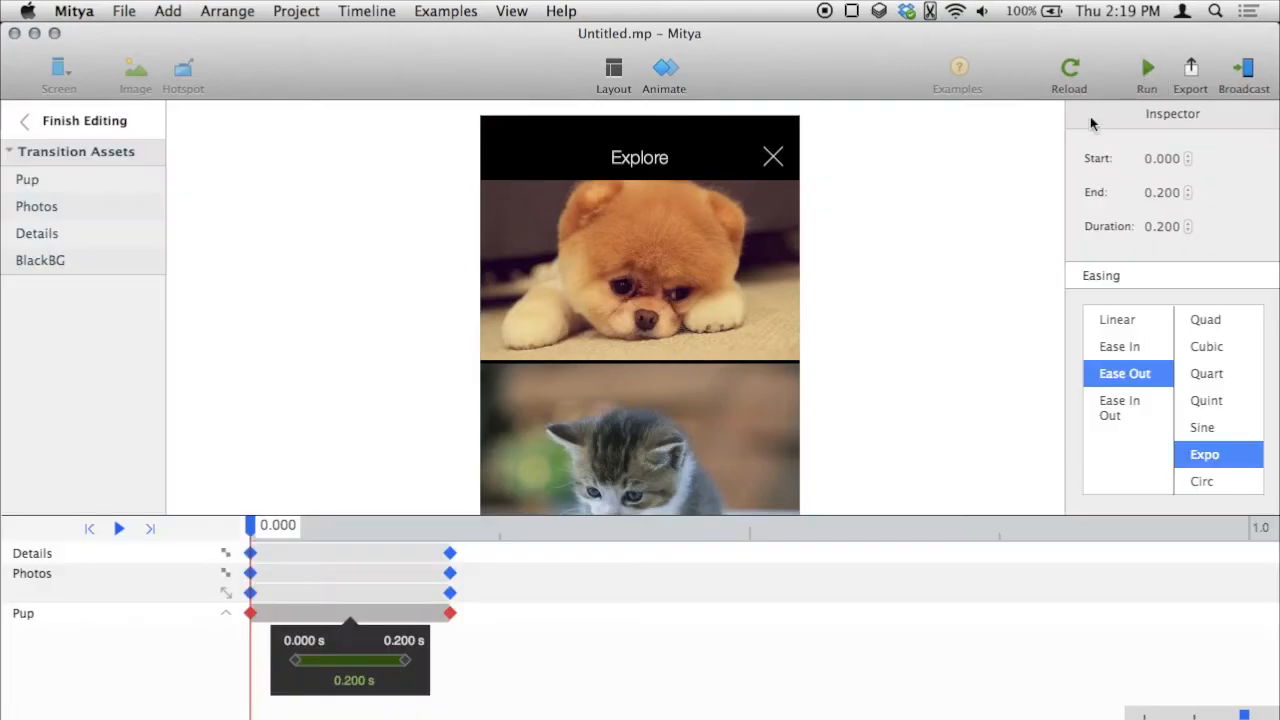
Return to the screen layout and open the animation of the End Screen's hotspot that leads to the Start Screen.
{"action": "left_click", "coordinate": [613, 68]}
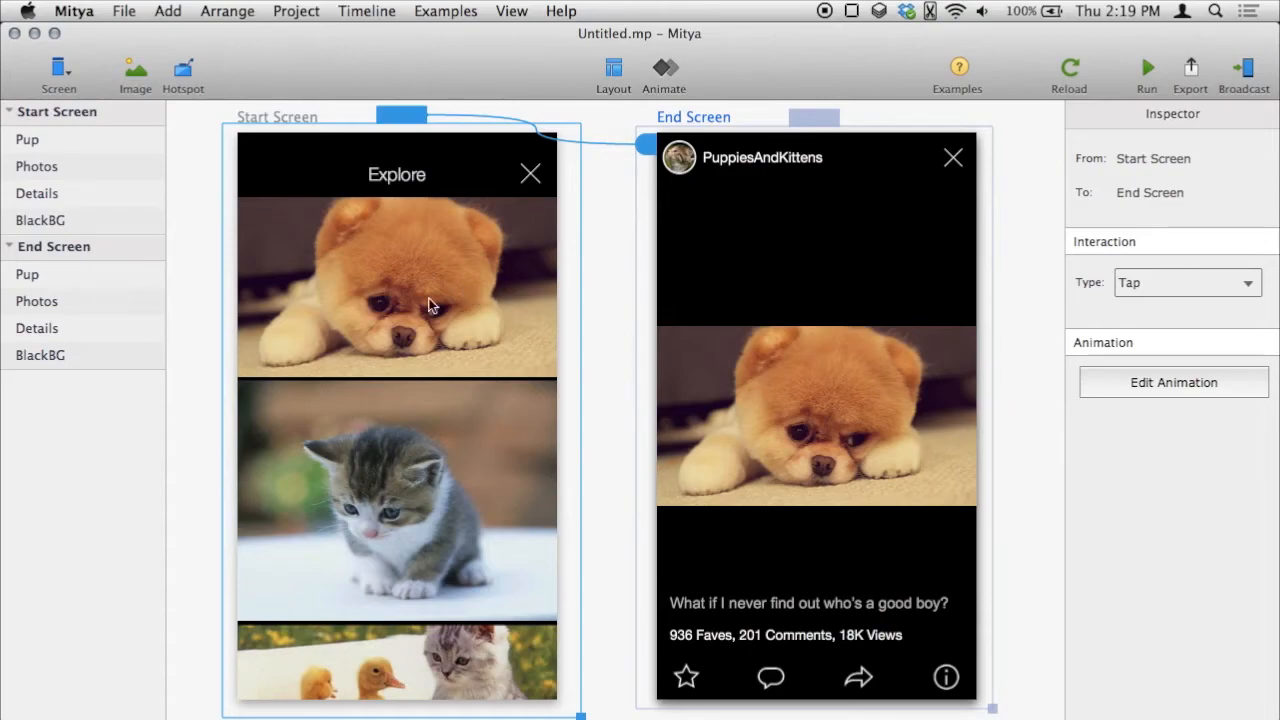
{"action": "left_click_drag", "start_coordinate": [800, 116], "coordinate": [820, 118]}
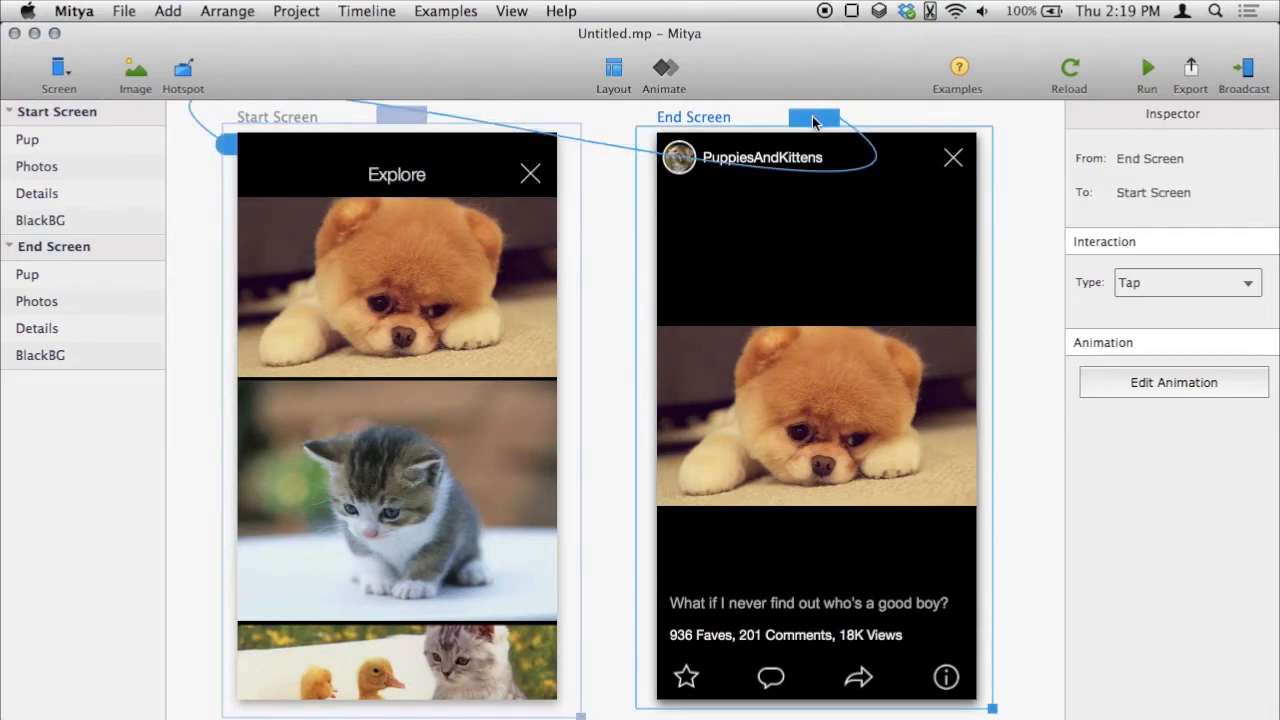
{"action": "left_click", "coordinate": [681, 80]}
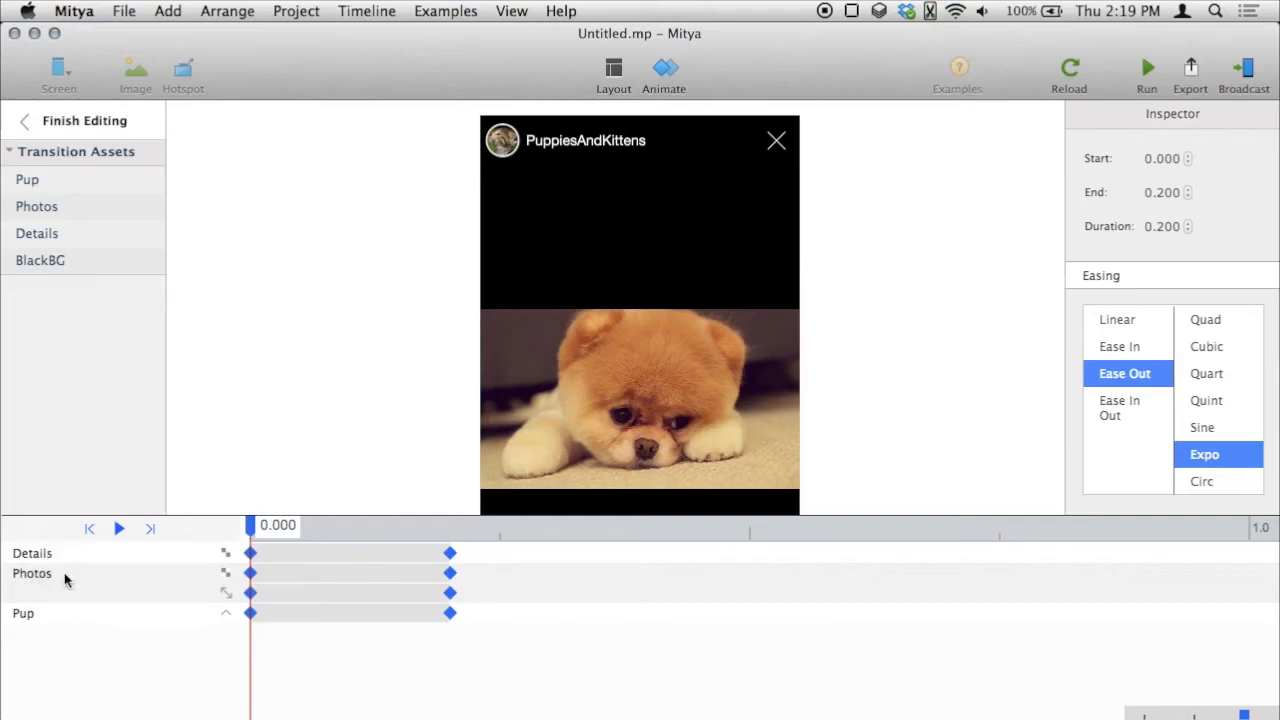
Shorten the Details and Photos fades to end just after the start, and shift the Photos scaling to begin at 0.093 s.
{"action": "left_click", "coordinate": [450, 553]}
{"action": "left_click", "coordinate": [451, 571], "text": "shift"}
{"action": "mouse_move", "coordinate": [450, 562]}
{"action": "left_click_drag", "start_coordinate": [450, 562], "coordinate": [373, 534]}
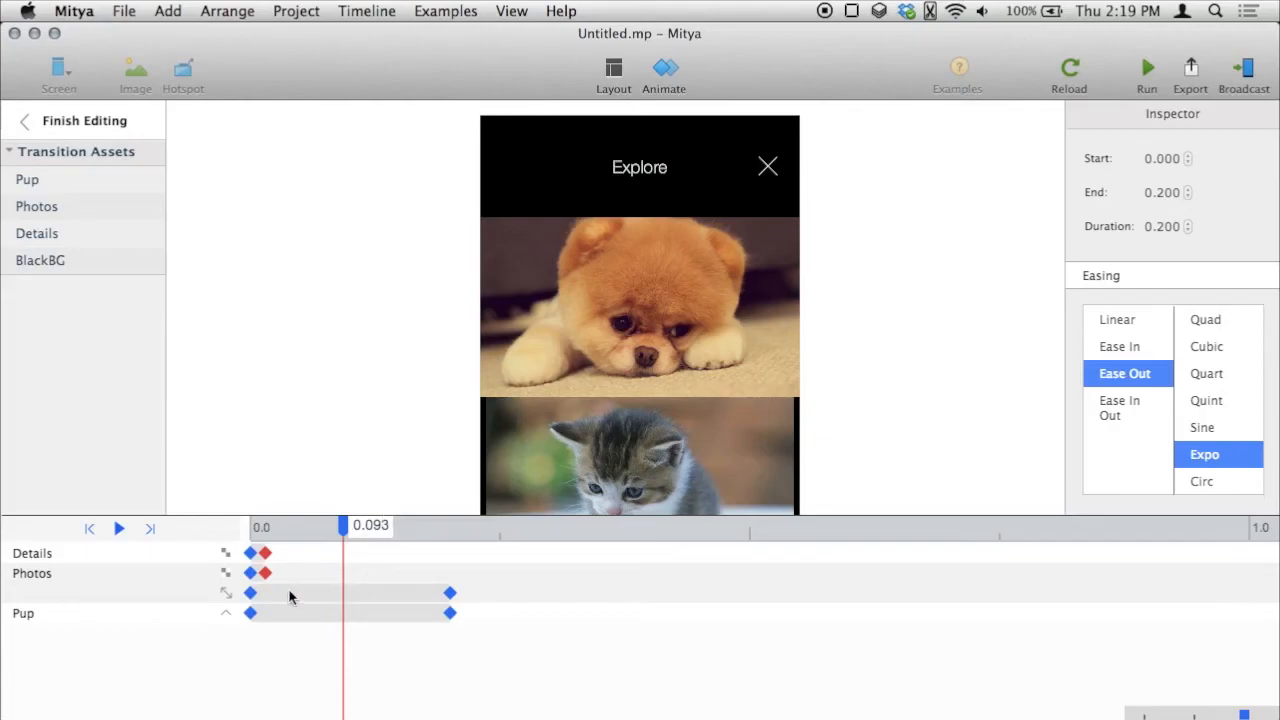
{"action": "left_click_drag", "start_coordinate": [289, 594], "coordinate": [385, 597]}
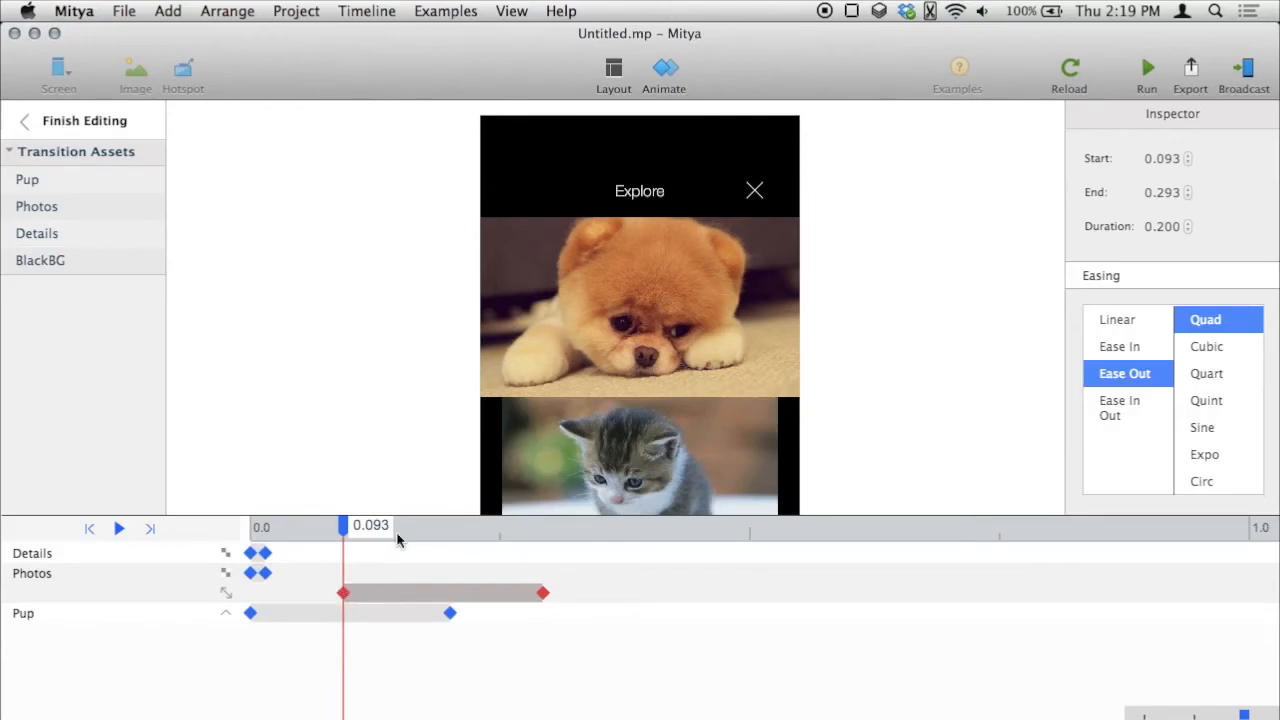
At 0.093 s, rotate Pup to 40 degrees and move it to about x -151, y 5.
{"action": "left_click", "coordinate": [593, 360]}
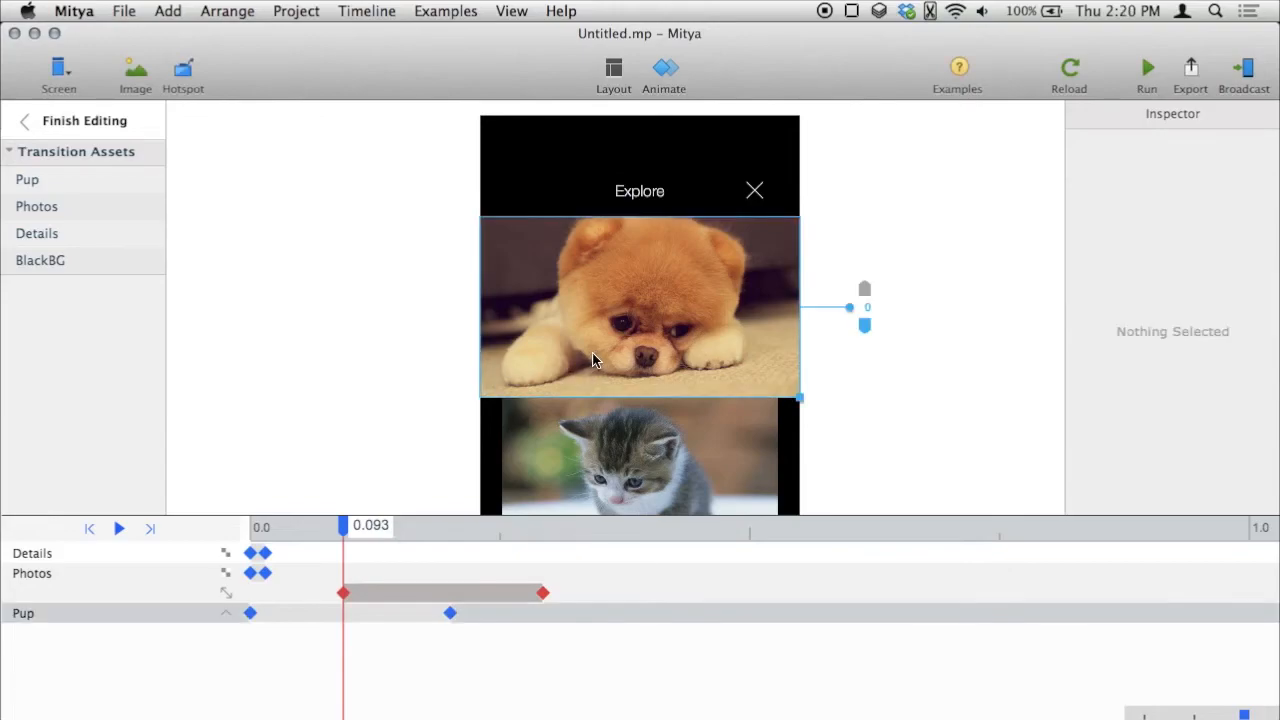
{"action": "left_click", "coordinate": [855, 319]}
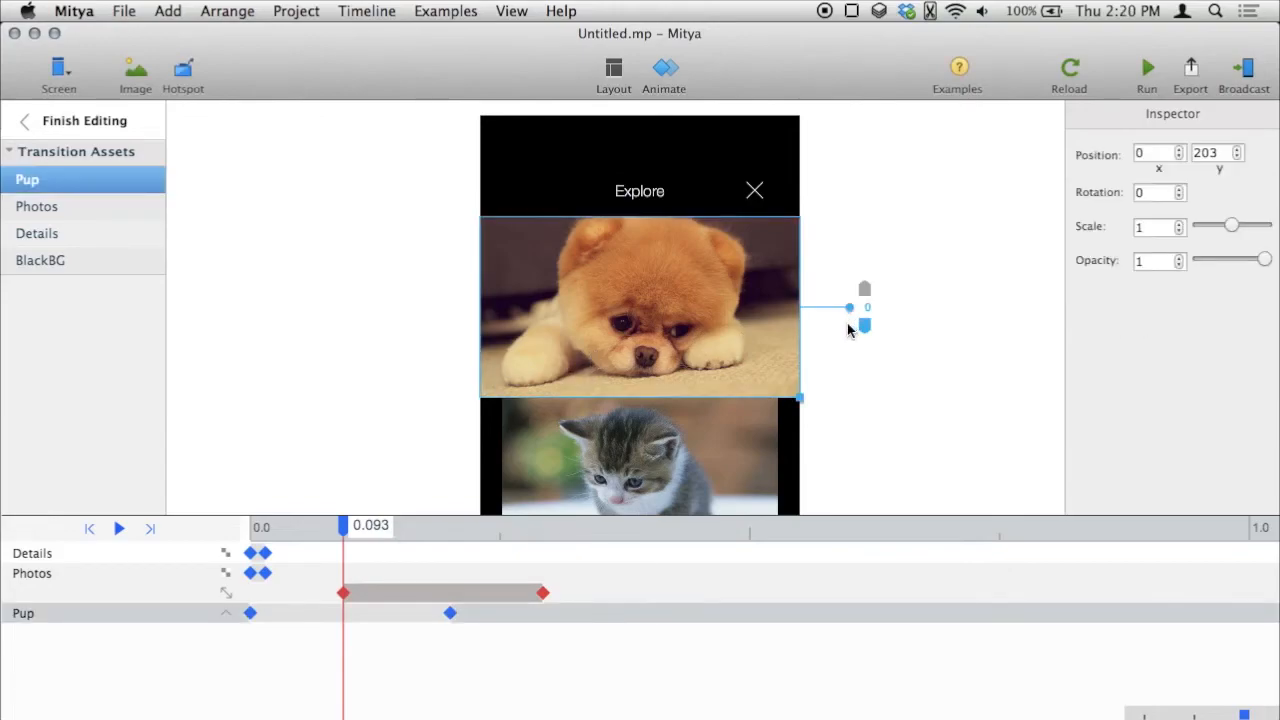
{"action": "left_click", "coordinate": [1139, 191]}
{"action": "type", "text": "4"}
{"action": "key", "text": "Return"}
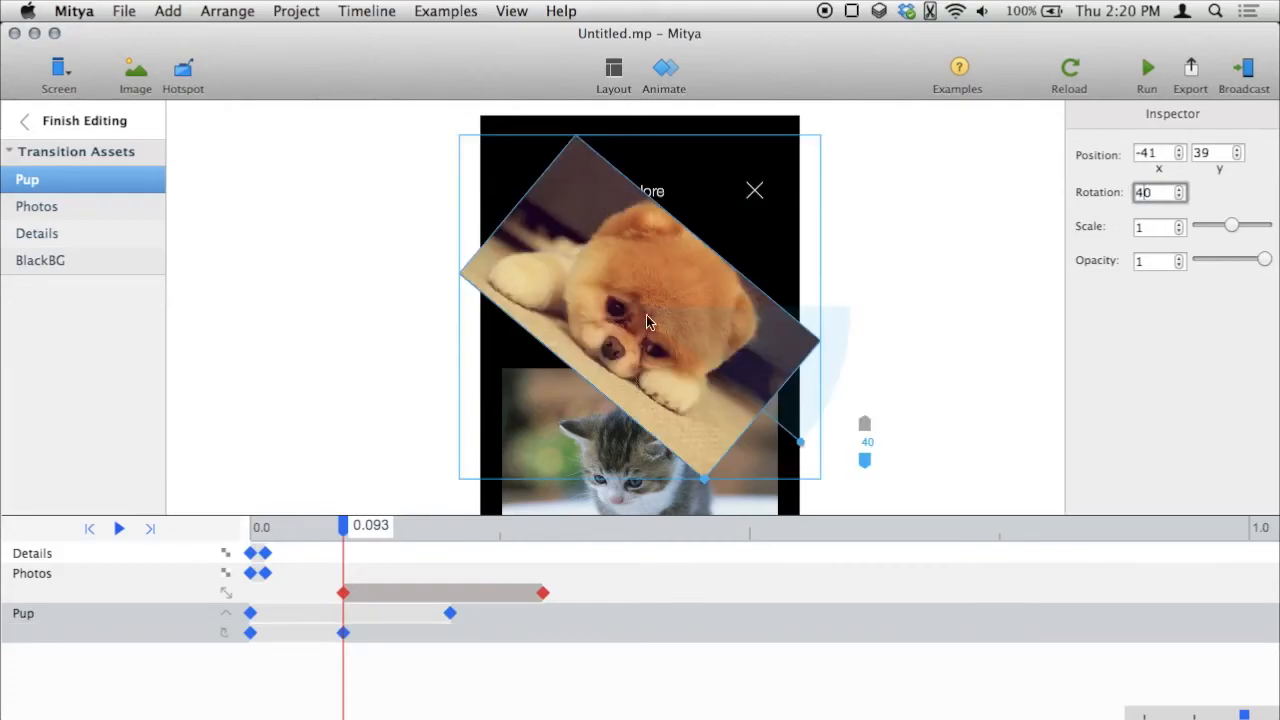
{"action": "left_click_drag", "start_coordinate": [632, 311], "coordinate": [600, 305]}
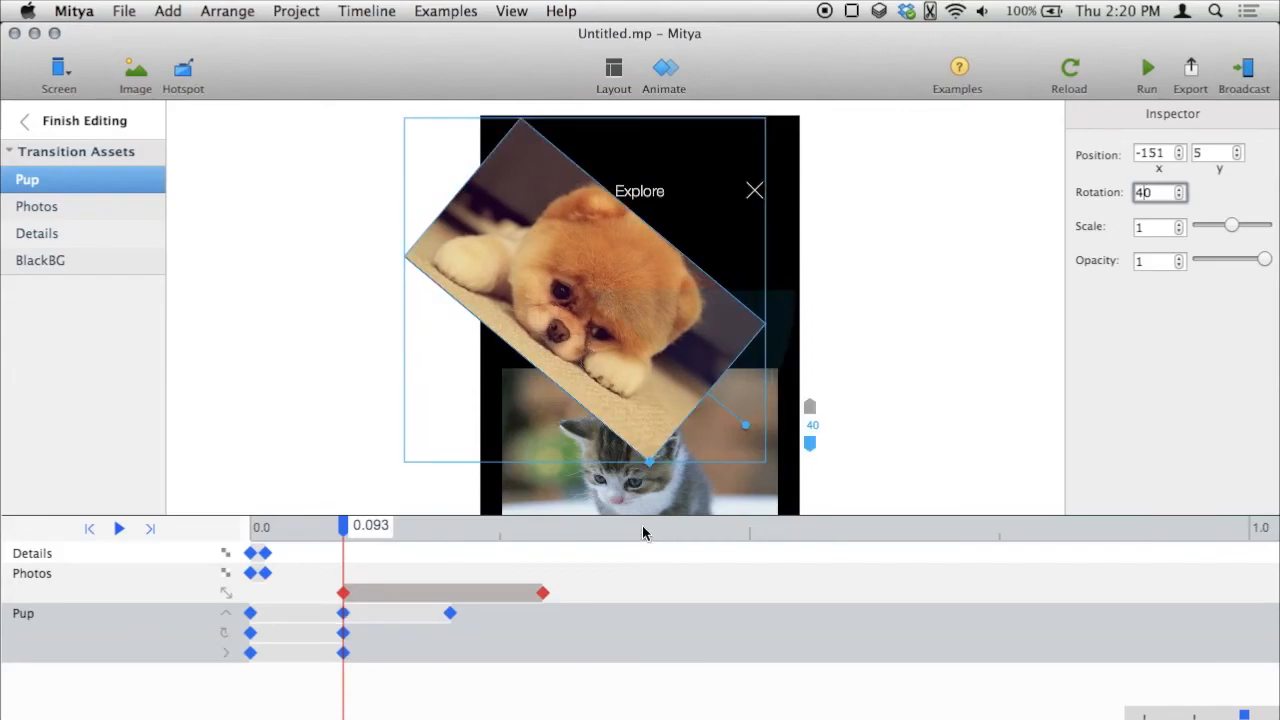
At 0.392 s, set Pup's rotation and x position to 0, and extend the Photos scaling to end at that time.
{"action": "left_click_drag", "start_coordinate": [651, 528], "coordinate": [642, 540]}
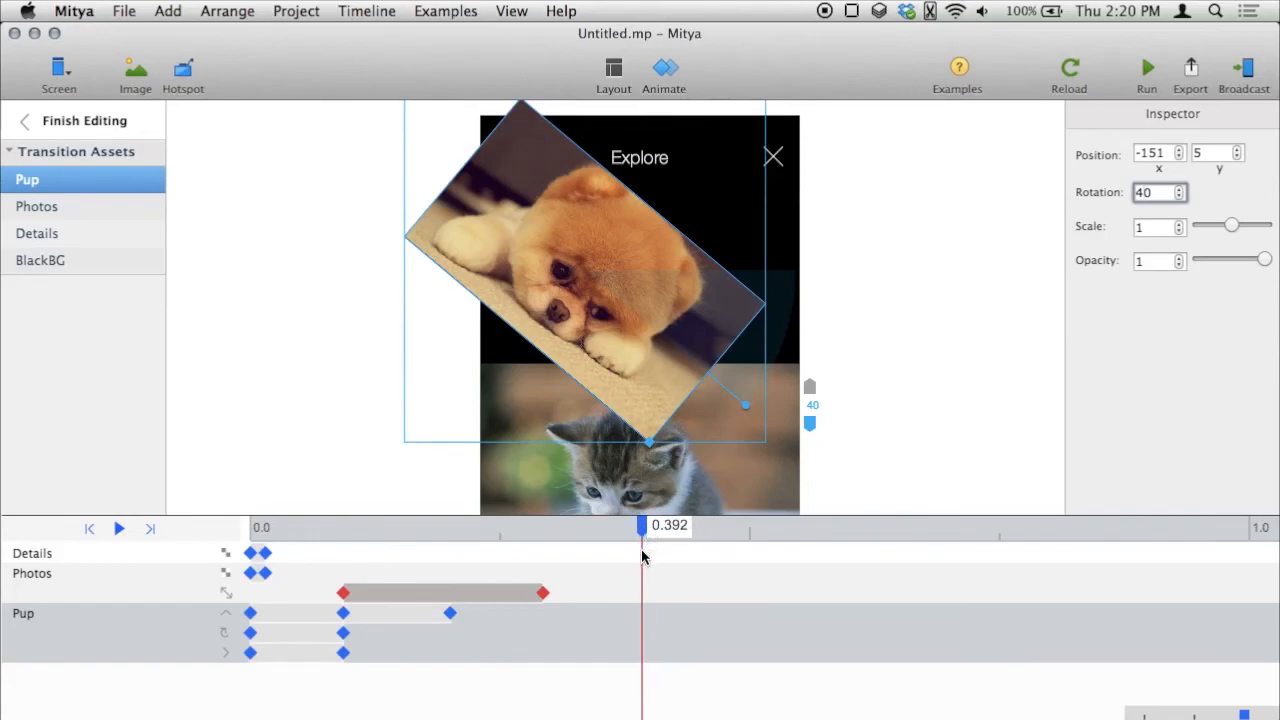
{"action": "double_click", "coordinate": [1147, 192]}
{"action": "type", "text": "0"}
{"action": "key", "text": "Return"}
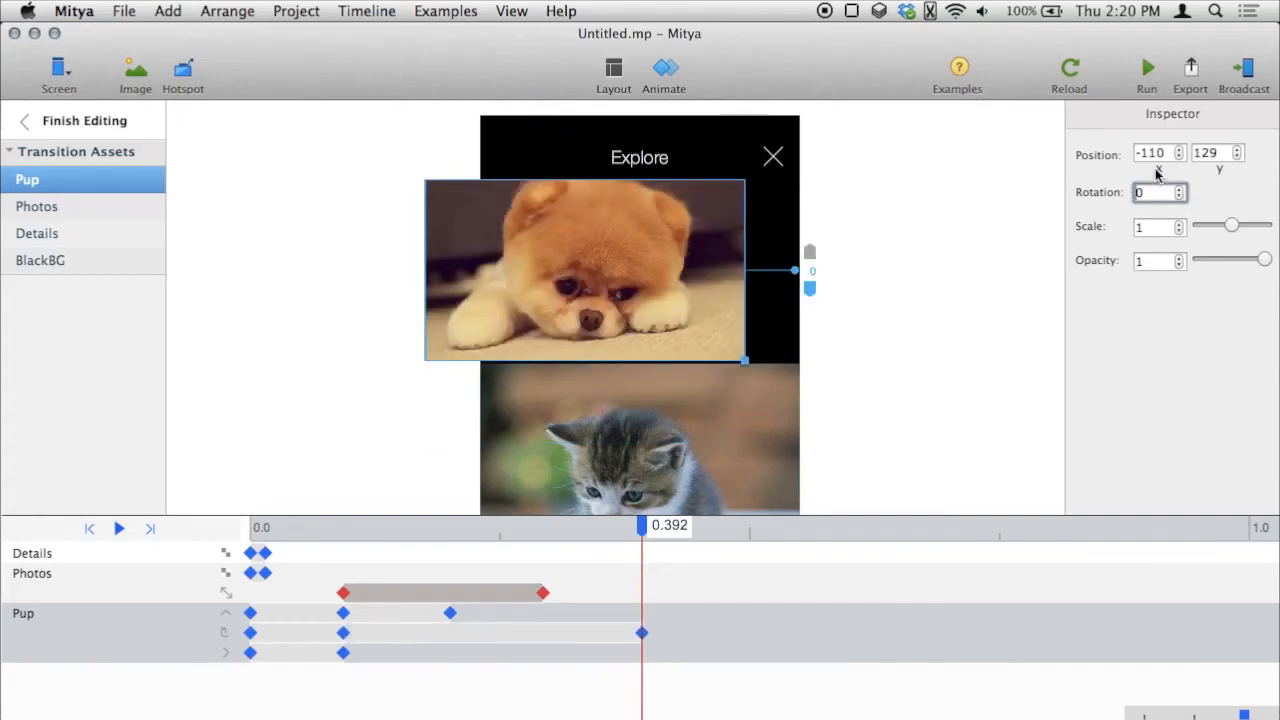
{"action": "double_click", "coordinate": [1150, 153]}
{"action": "type", "text": "0"}
{"action": "key", "text": "Return"}
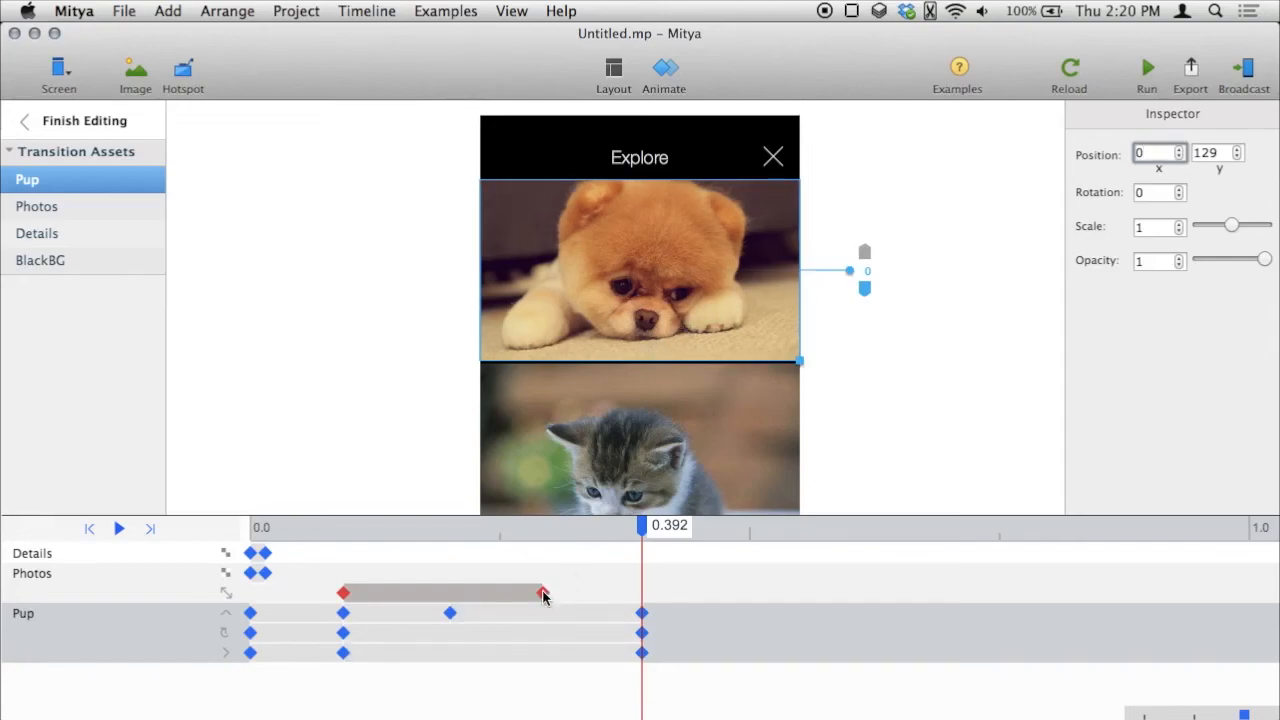
{"action": "left_click_drag", "start_coordinate": [548, 597], "coordinate": [643, 595]}
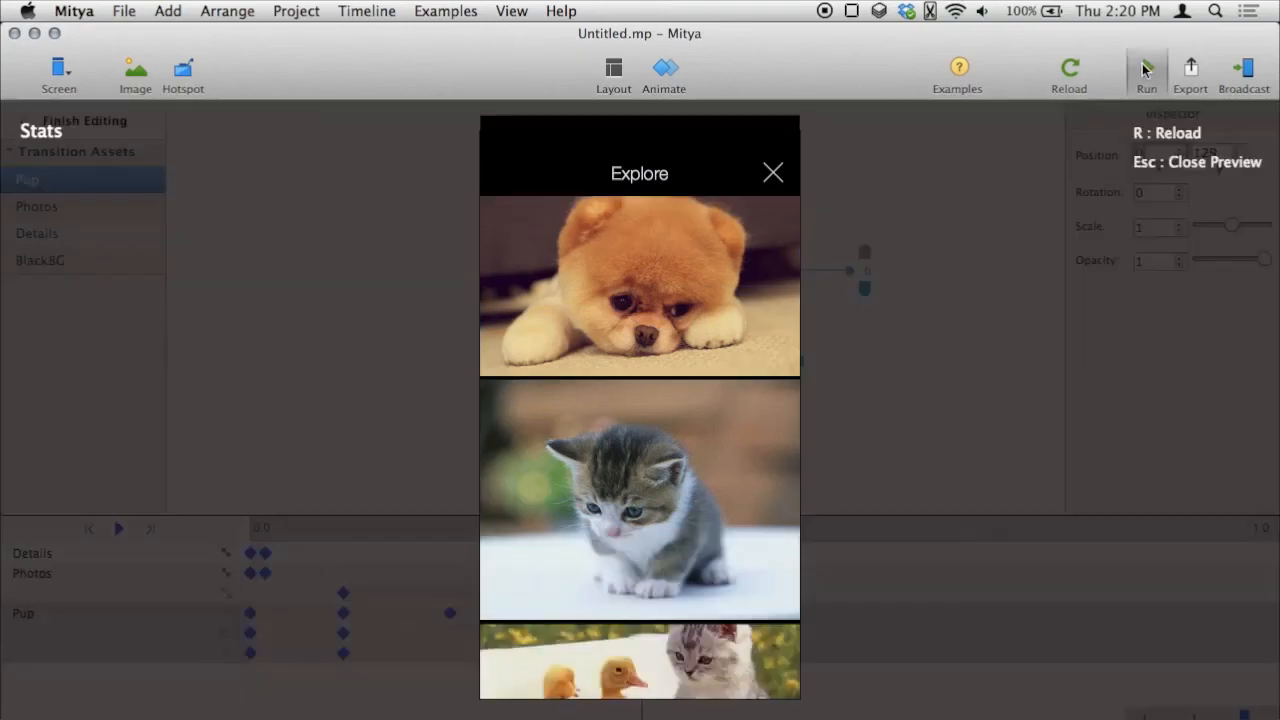
Run the prototype preview and tap repeatedly to check Pup's rotating return from the End Screen to the Start Screen.
{"action": "left_click", "coordinate": [1146, 70]}
{"action": "left_click", "coordinate": [706, 429]}
{"action": "left_click", "coordinate": [707, 429]}
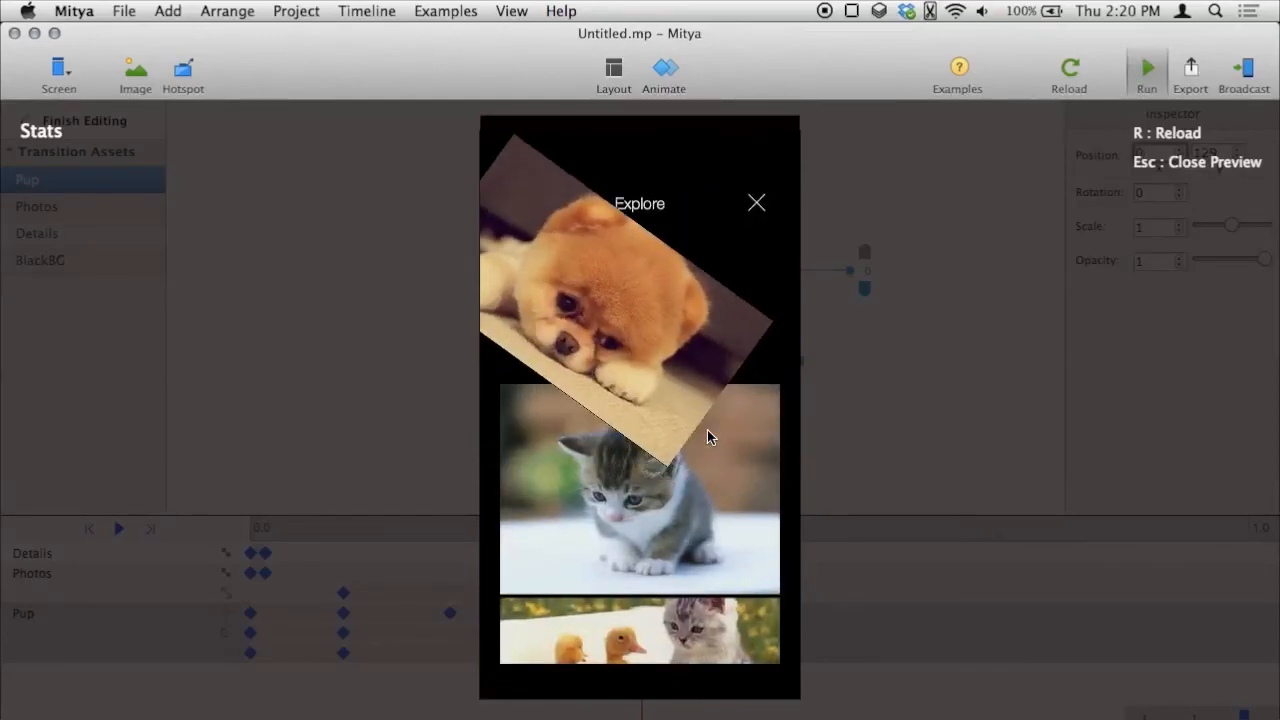
{"action": "left_click", "coordinate": [707, 428]}
{"action": "left_click", "coordinate": [709, 428]}
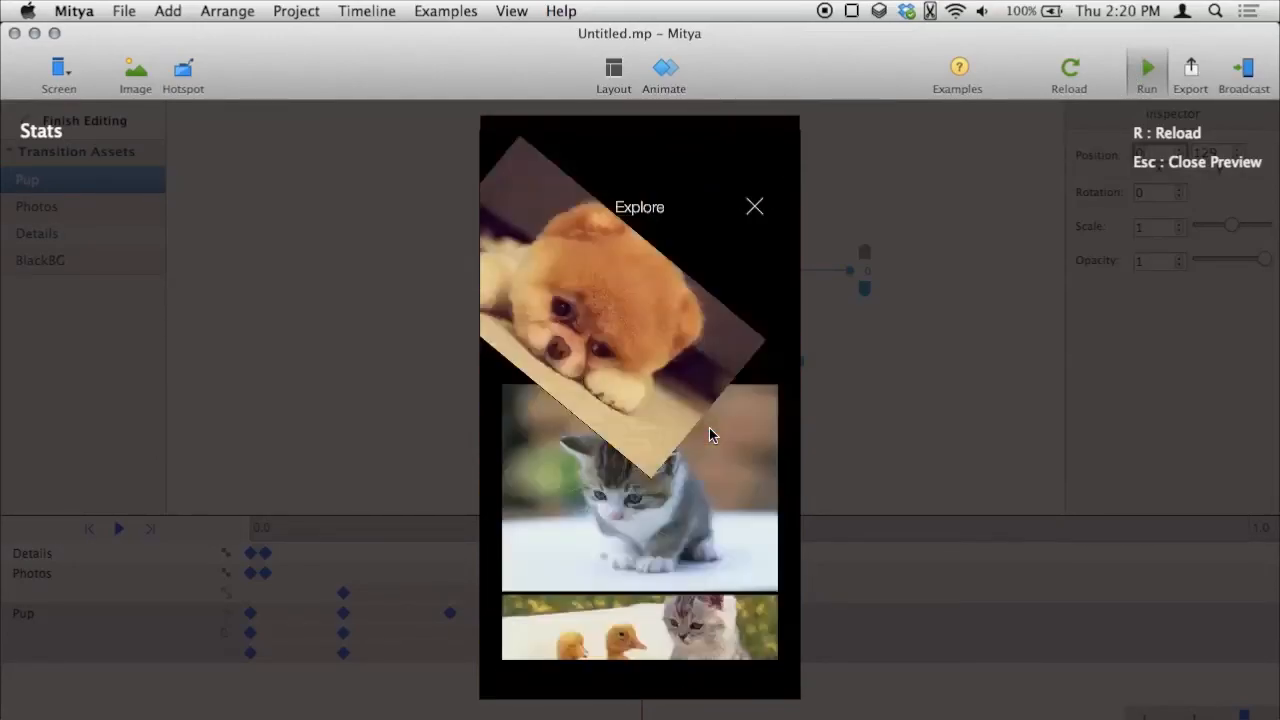
{"action": "left_click", "coordinate": [710, 426]}
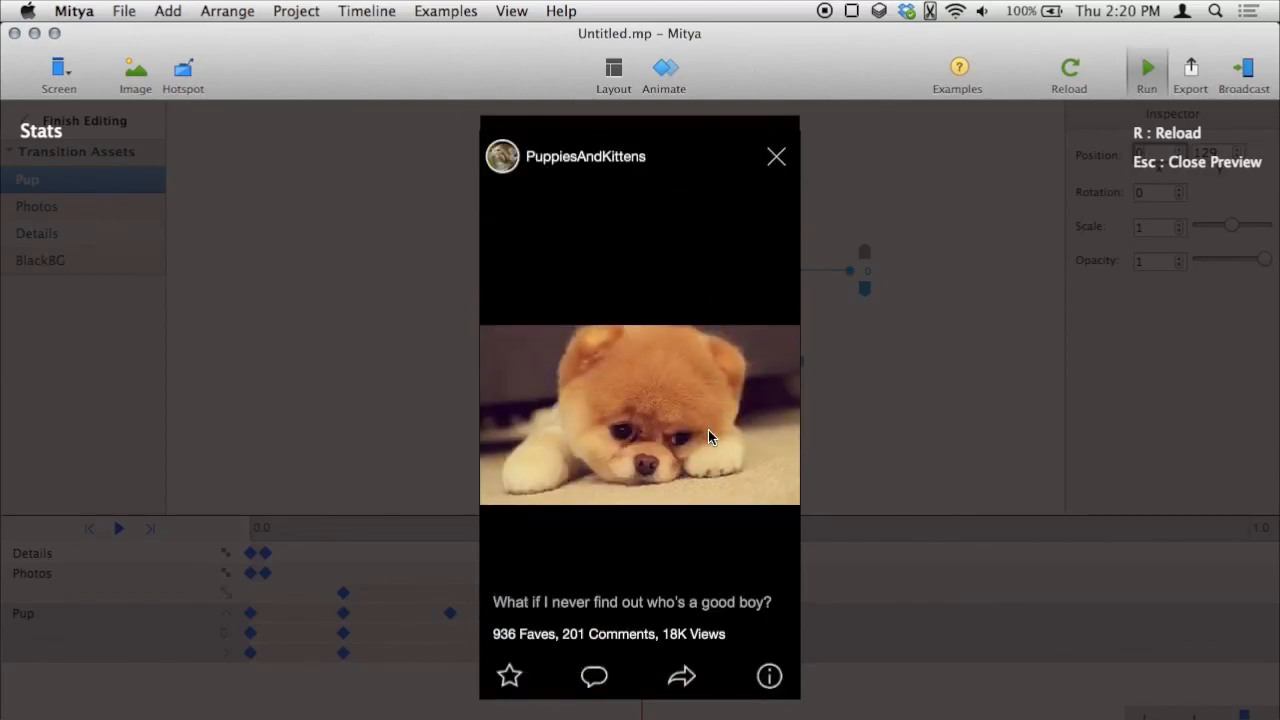
{"action": "left_click", "coordinate": [708, 429]}
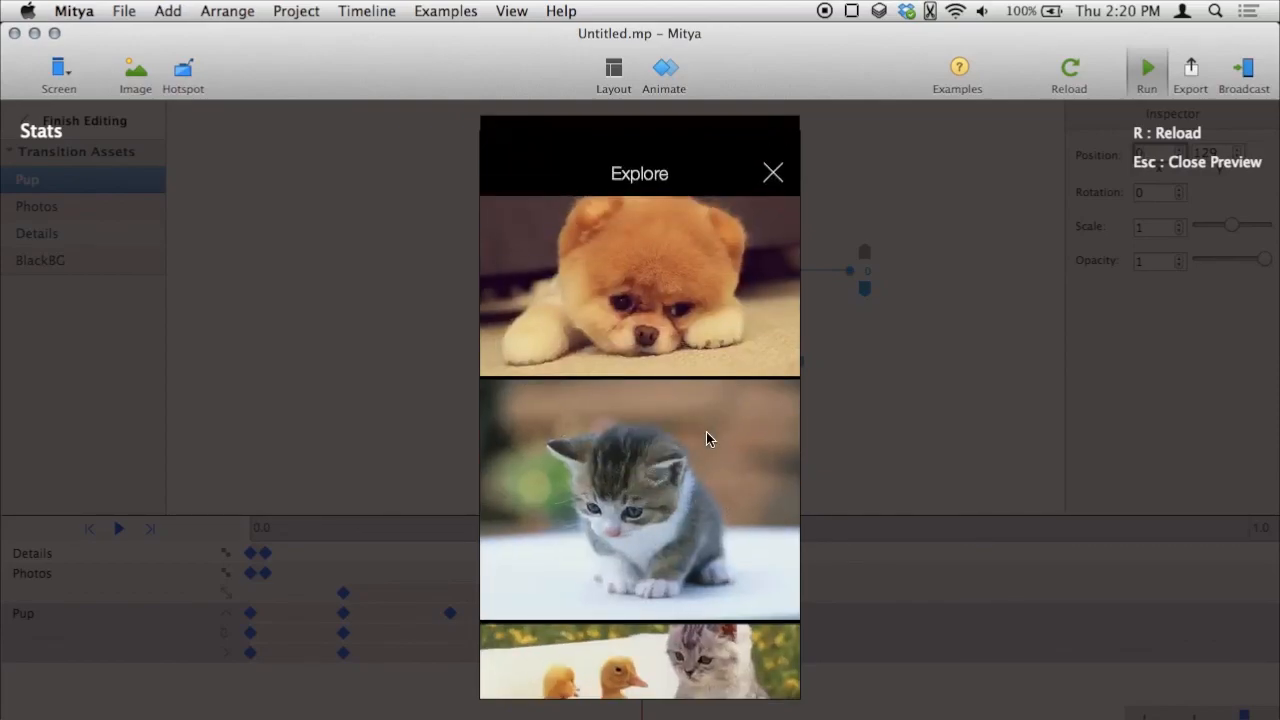
{"action": "left_click", "coordinate": [713, 428]}
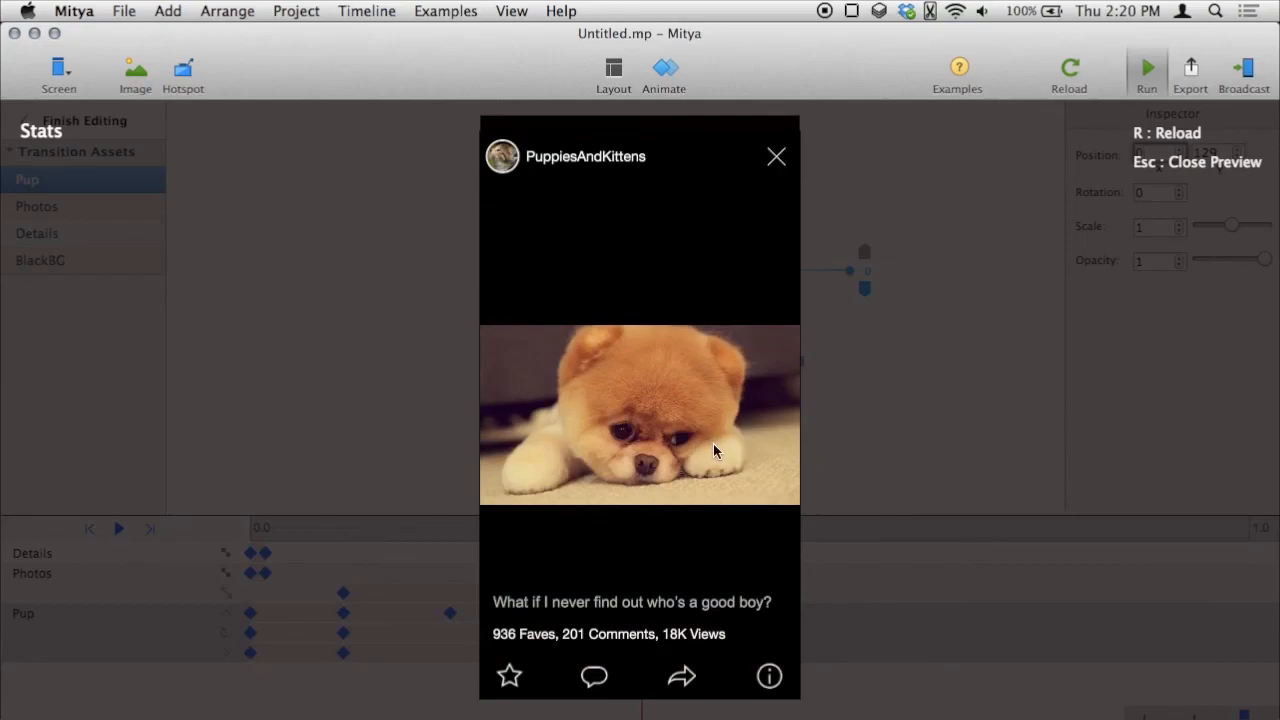
{"action": "left_click", "coordinate": [709, 434]}
{"action": "left_click", "coordinate": [716, 438]}
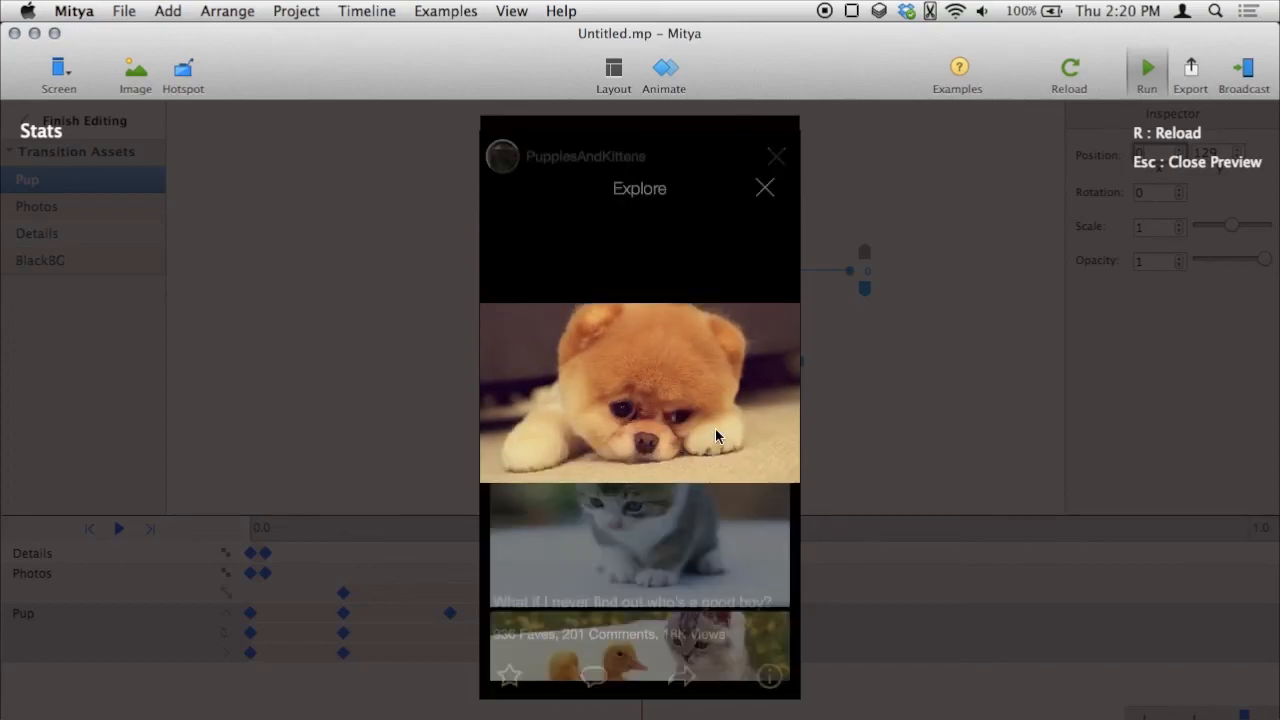